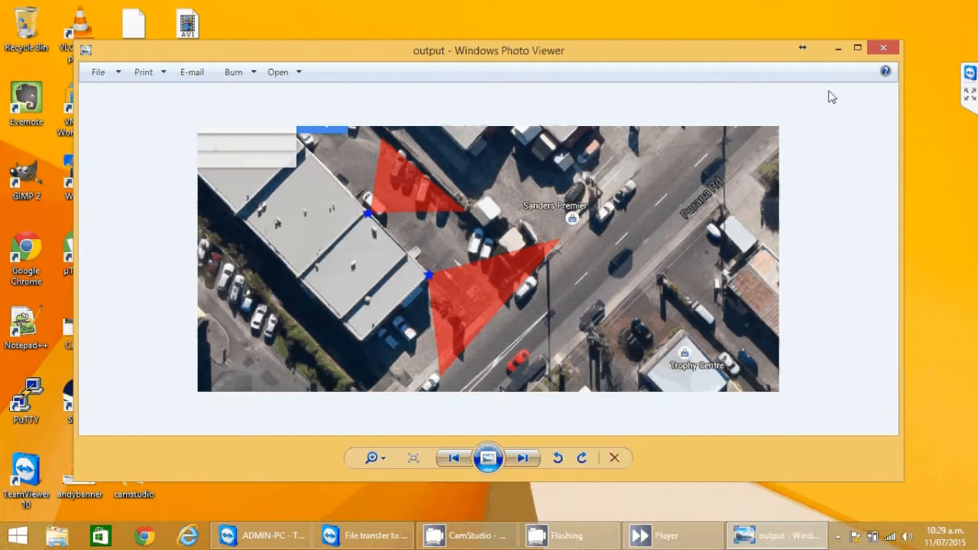
# Step: Close the Windows Photo Viewer window showing the finished annotated map
pyautogui.click(877, 49)
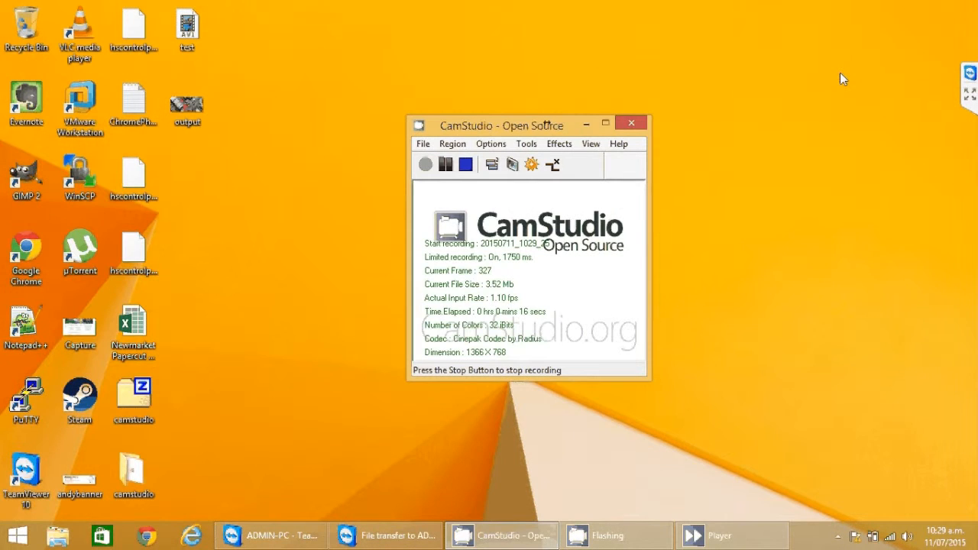
pyautogui.click(148, 536)
pyautogui.click(232, 30)
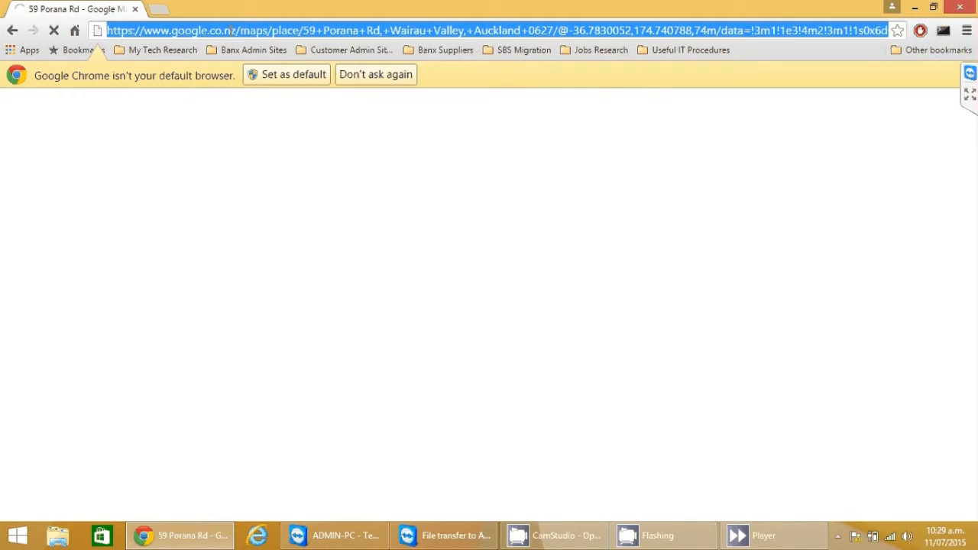
pyautogui.write('maps.google.com')
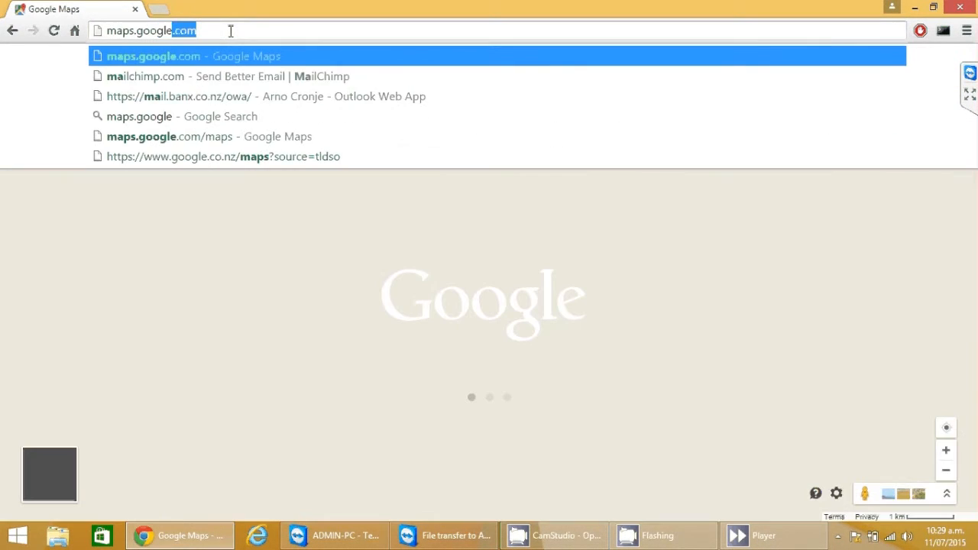
pyautogui.press('Return')
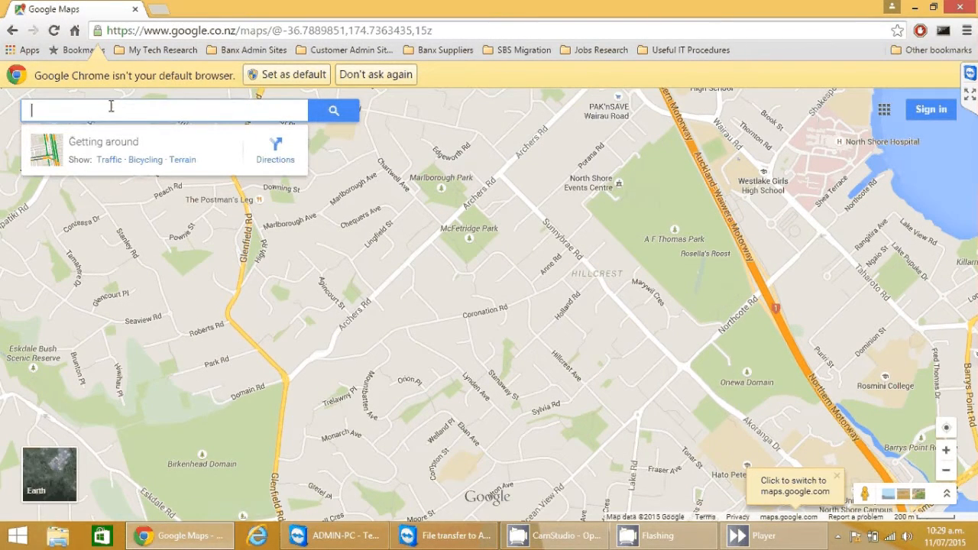
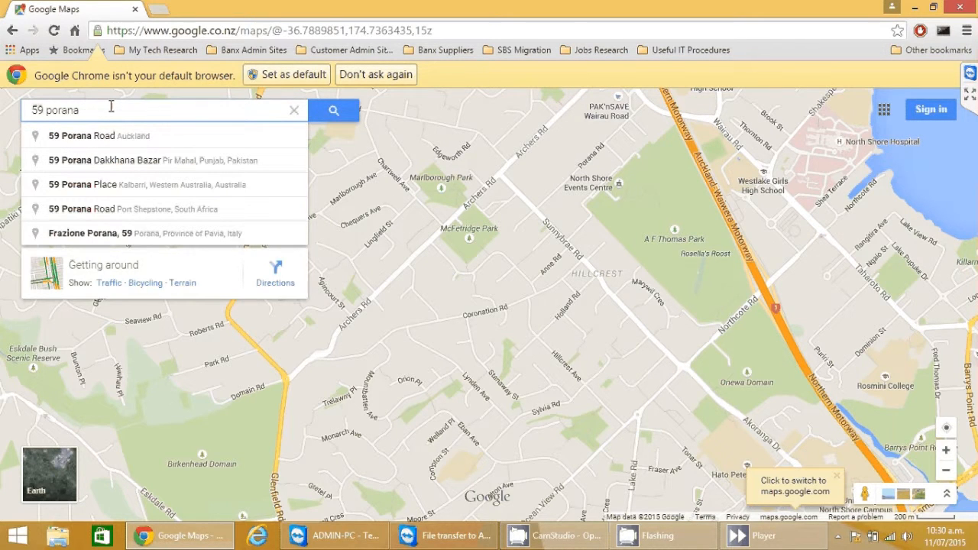
pyautogui.press('Return')
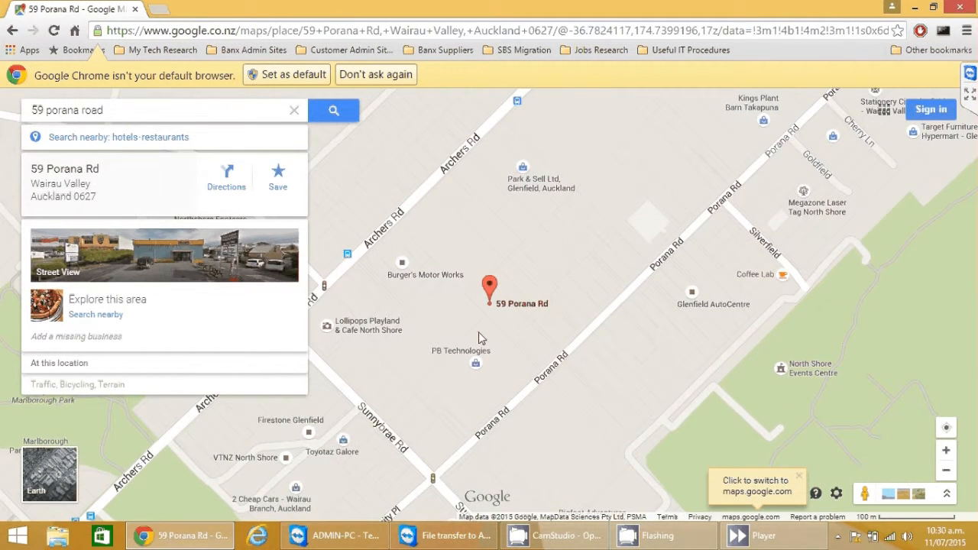
pyautogui.scroll(1, 479, 339)
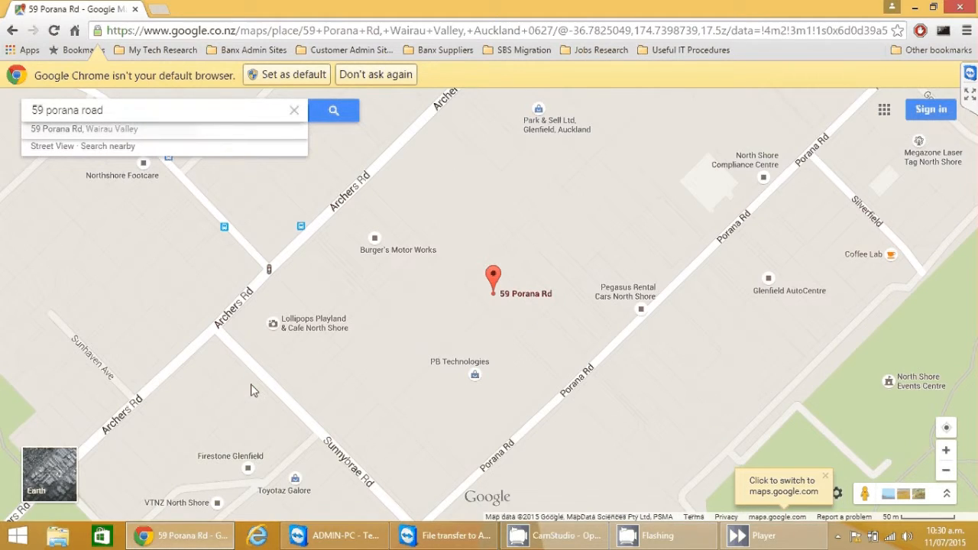
# Step: Switch the map to Earth satellite imagery and pan toward the Porana Rd buildings
pyautogui.click(33, 483)
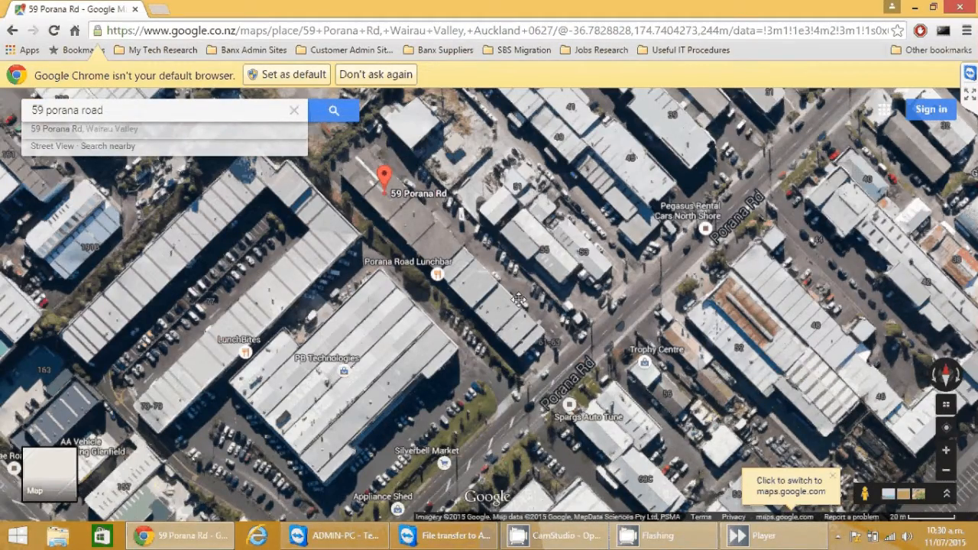
pyautogui.moveTo(518, 301); pyautogui.dragTo(462, 273)
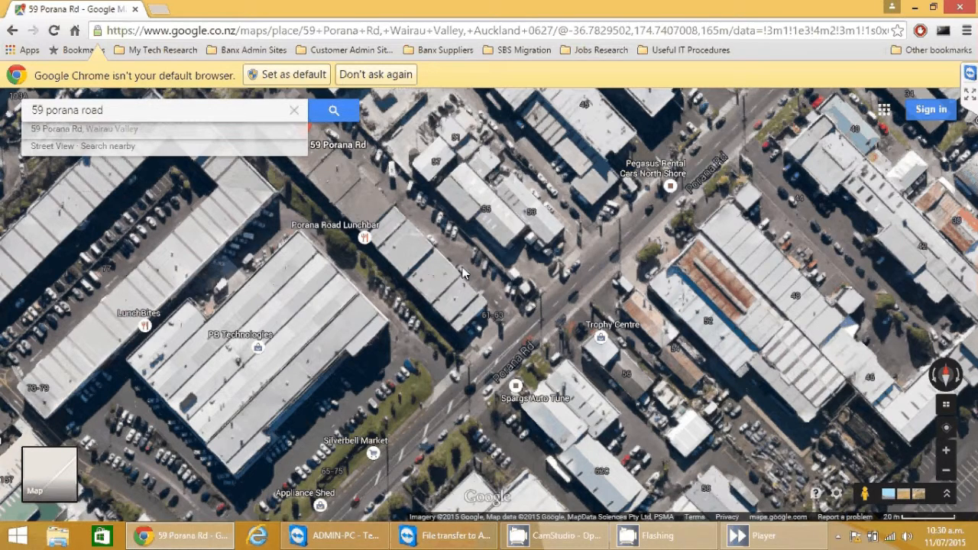
# Step: Launch Snipping Tool, snip a rectangle of the Porana Rd satellite map, then return to Chrome
pyautogui.press('super')
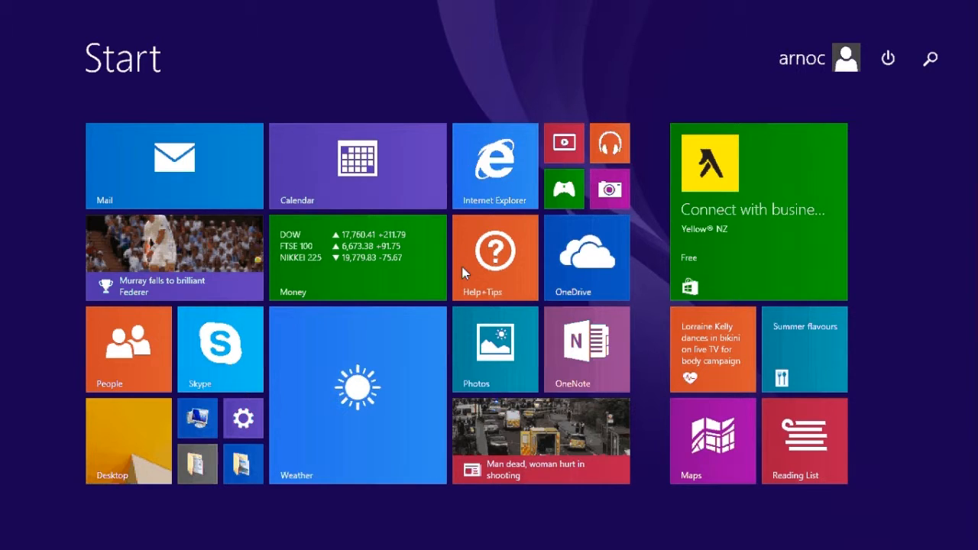
pyautogui.write('snipping Tool')
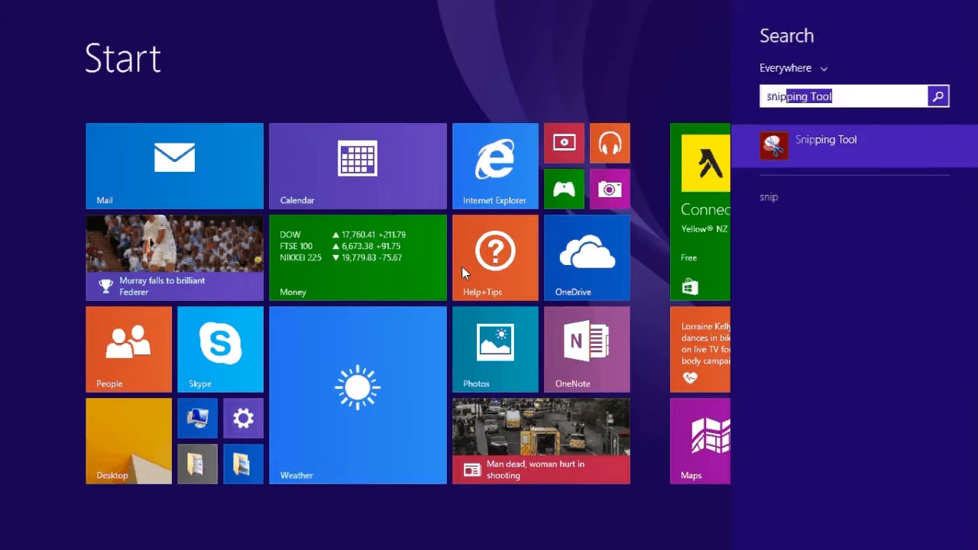
pyautogui.press('Return')
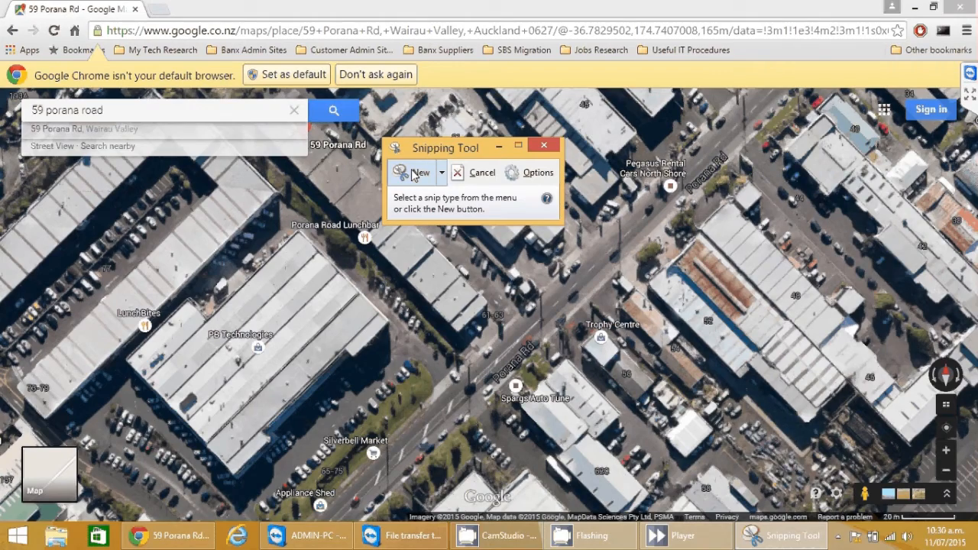
pyautogui.click(413, 175)
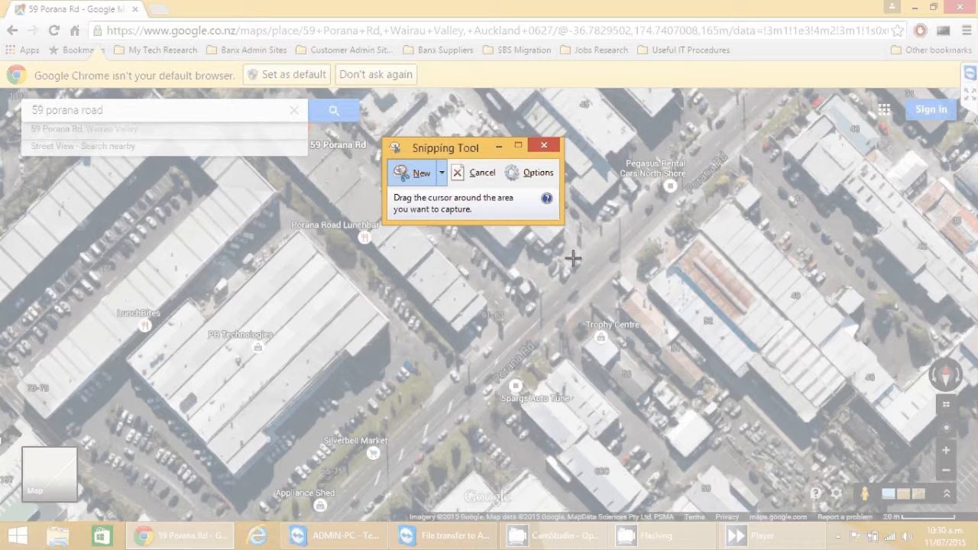
pyautogui.moveTo(351, 264); pyautogui.dragTo(577, 398)
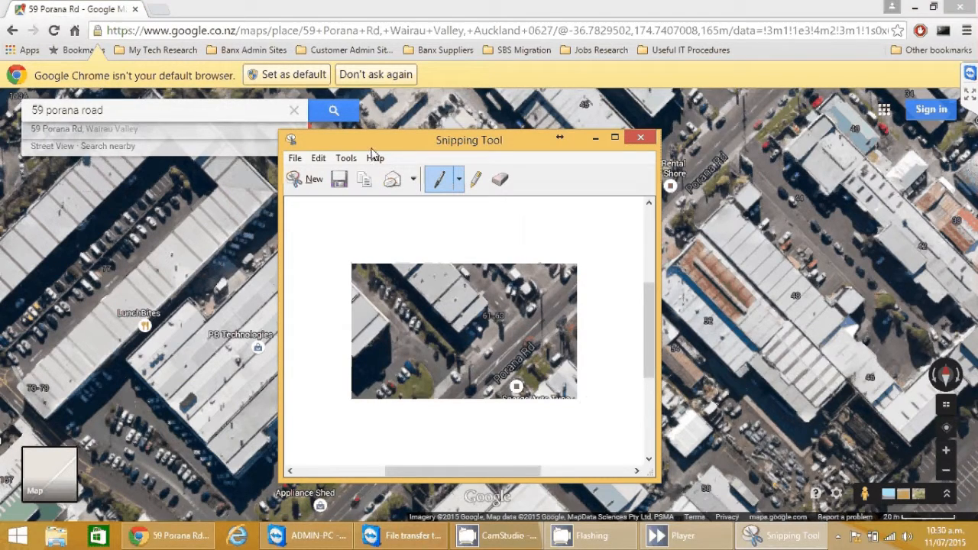
pyautogui.moveTo(373, 142); pyautogui.dragTo(529, 91)
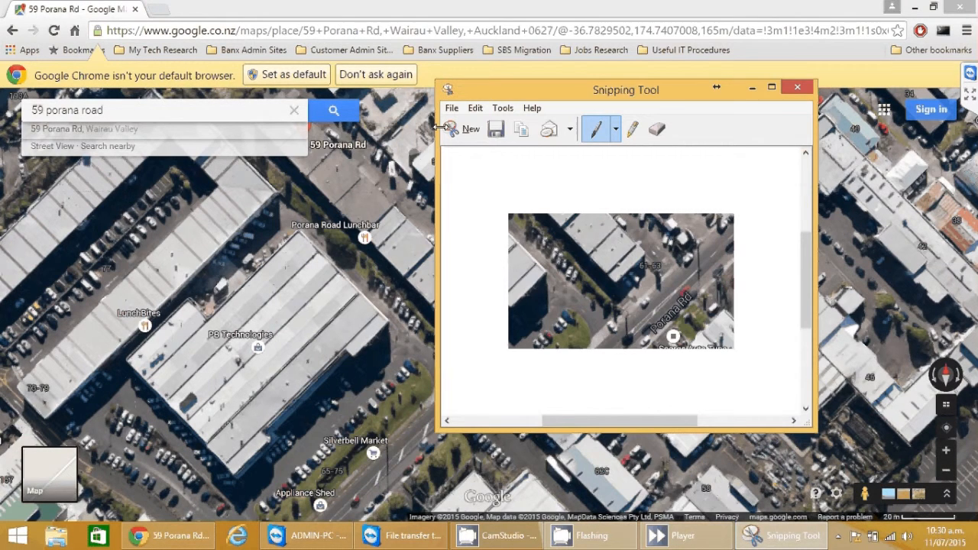
pyautogui.click(428, 11)
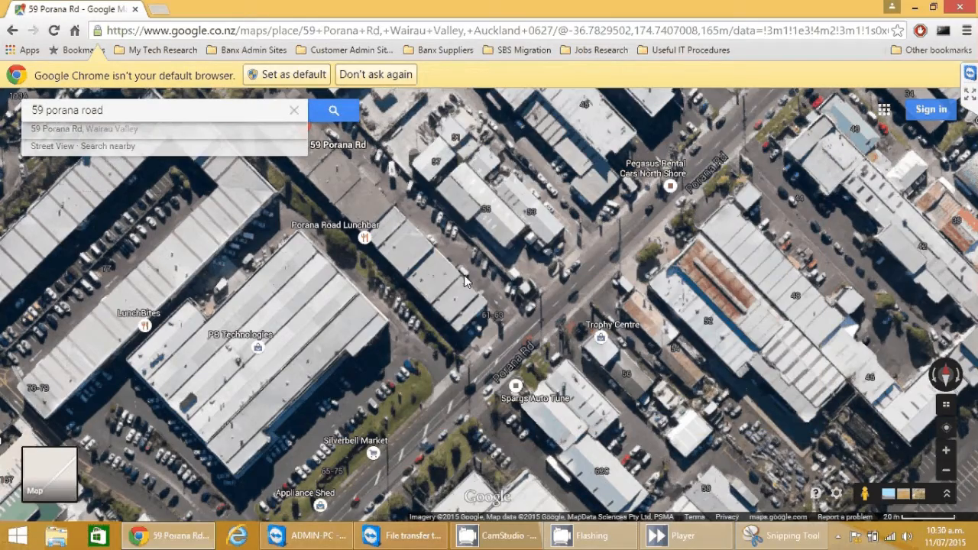
# Step: Zoom the map further and snip a larger area covering Porana Rd and the parking area
pyautogui.scroll(1, 465, 281)
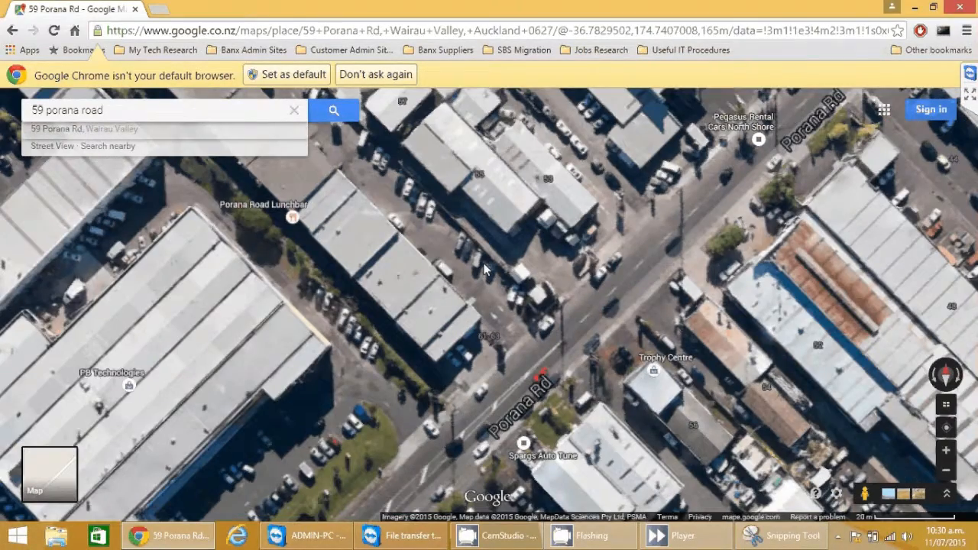
pyautogui.scroll(1, 426, 414)
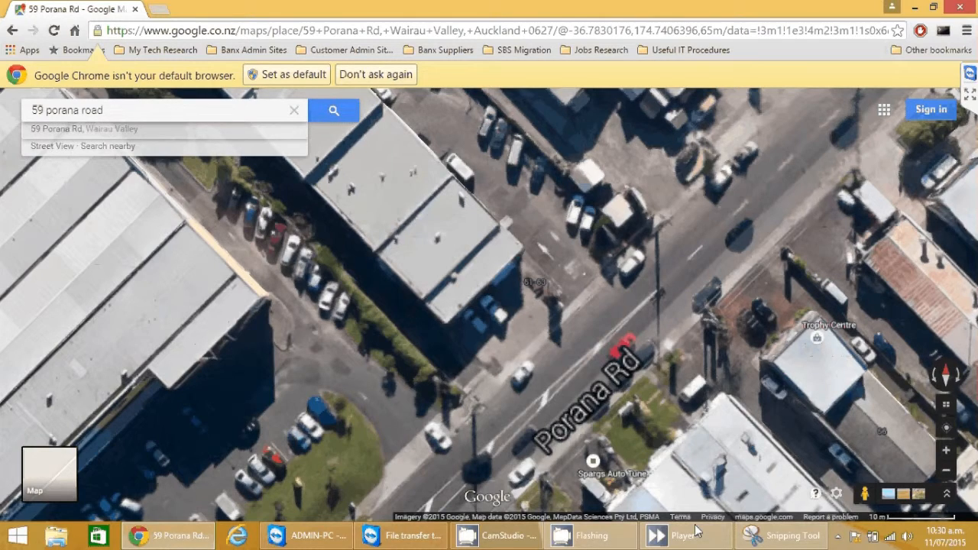
pyautogui.click(650, 266)
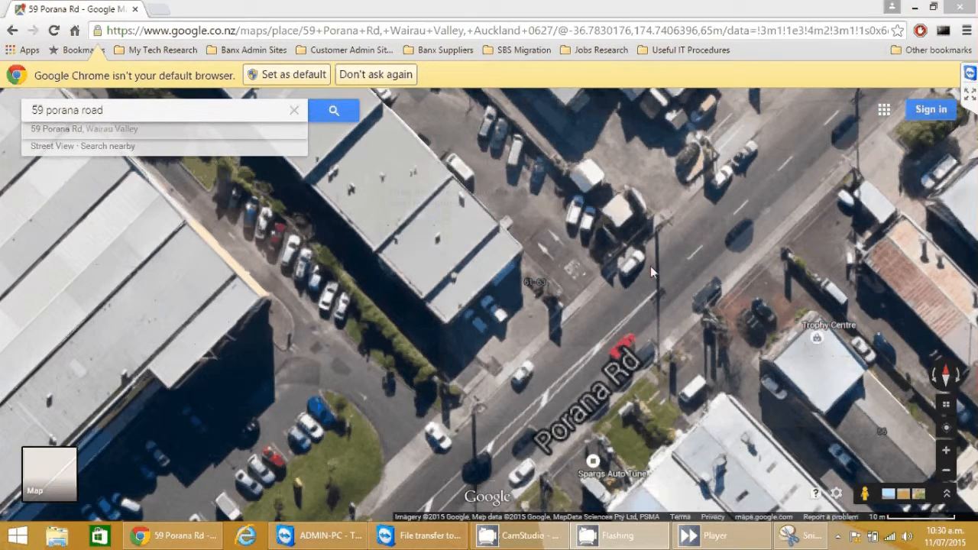
pyautogui.moveTo(809, 108); pyautogui.dragTo(197, 506)
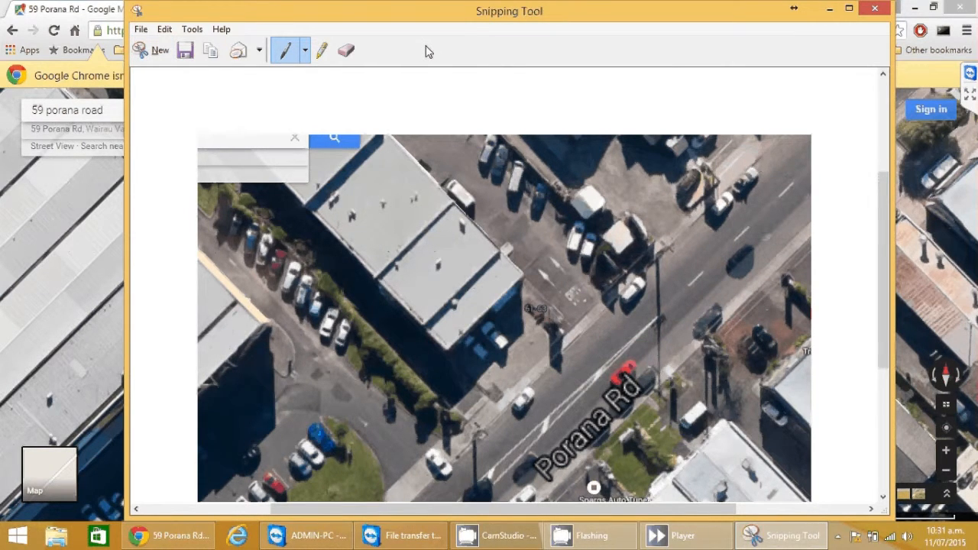
# Step: Copy the snip to the clipboard via Edit > Copy and minimise Snipping Tool
pyautogui.click(165, 29)
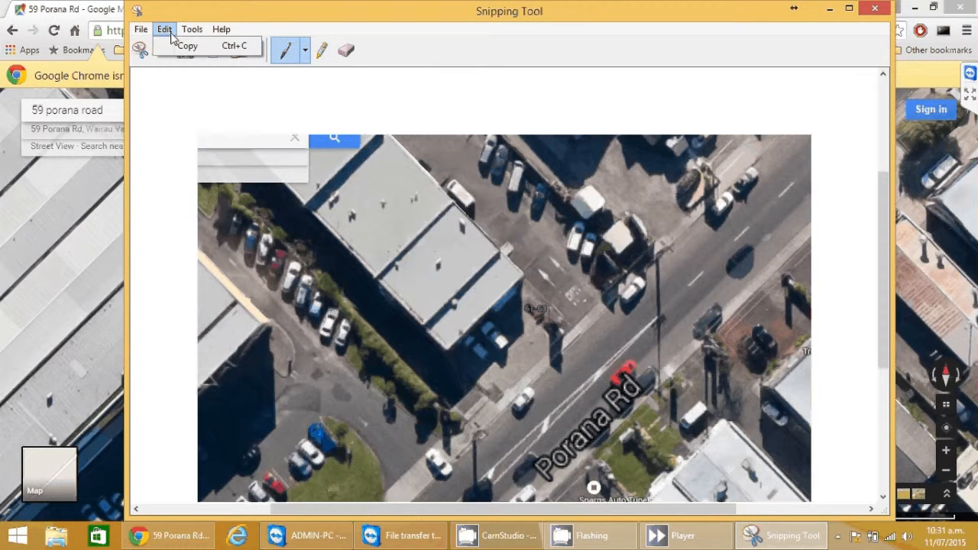
pyautogui.click(170, 33)
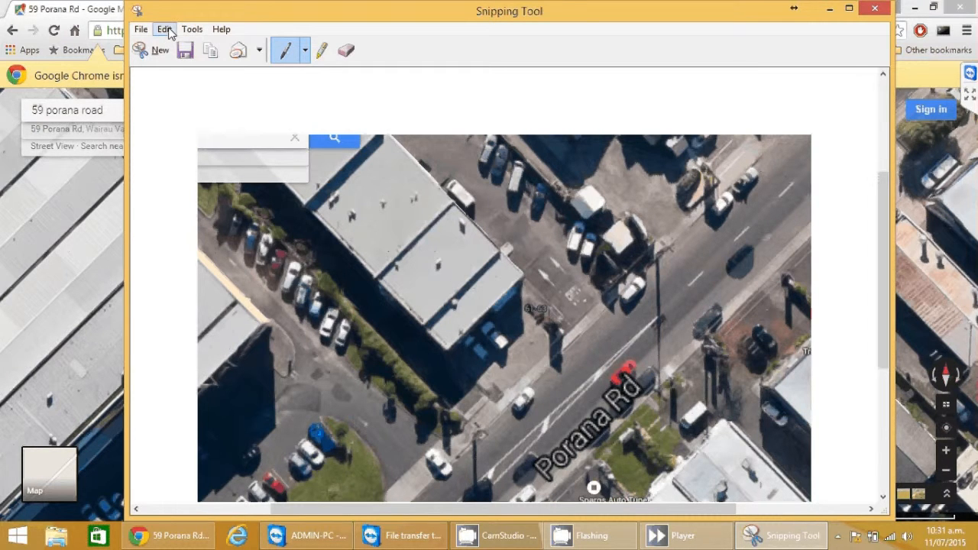
pyautogui.click(165, 30)
pyautogui.click(183, 46)
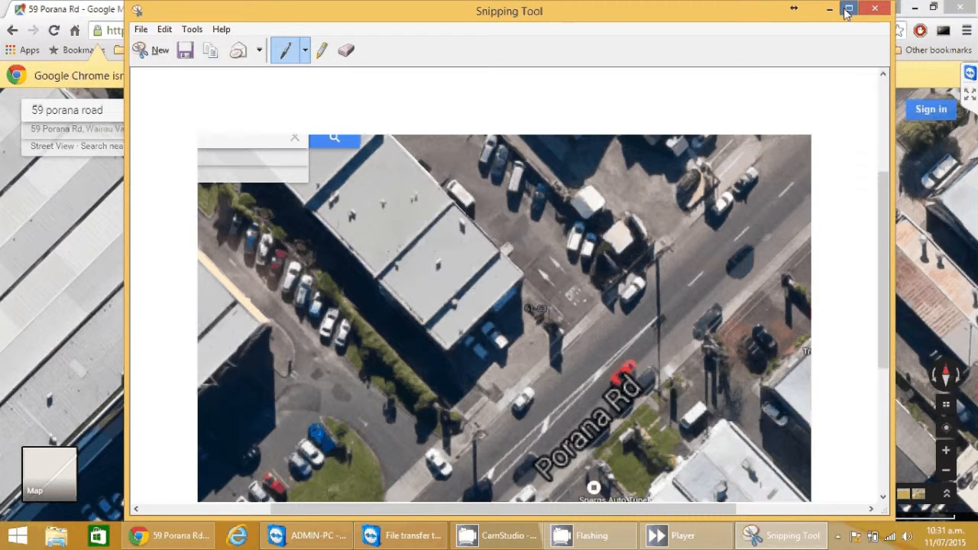
pyautogui.click(922, 16)
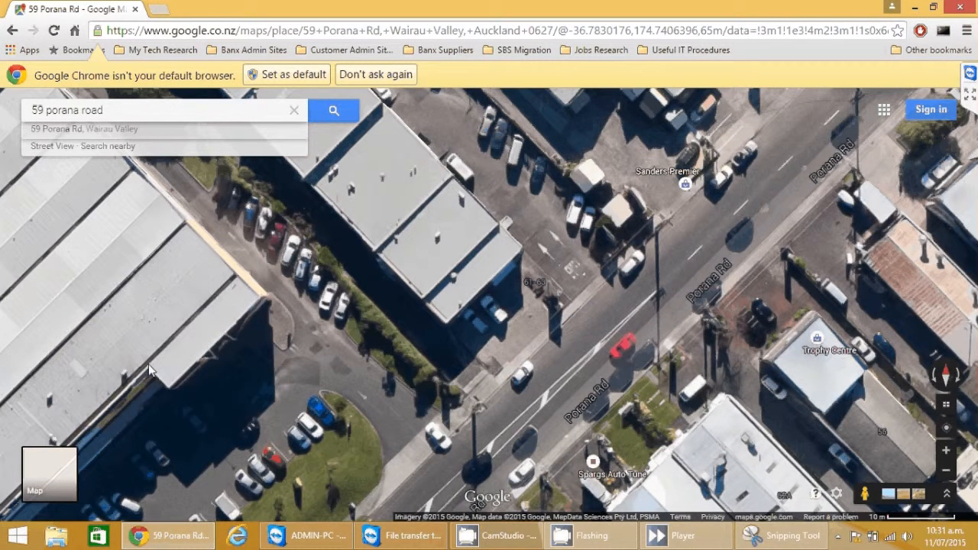
# Step: Launch GIMP 2 by searching 'gimp' from the Start screen
pyautogui.click(960, 7)
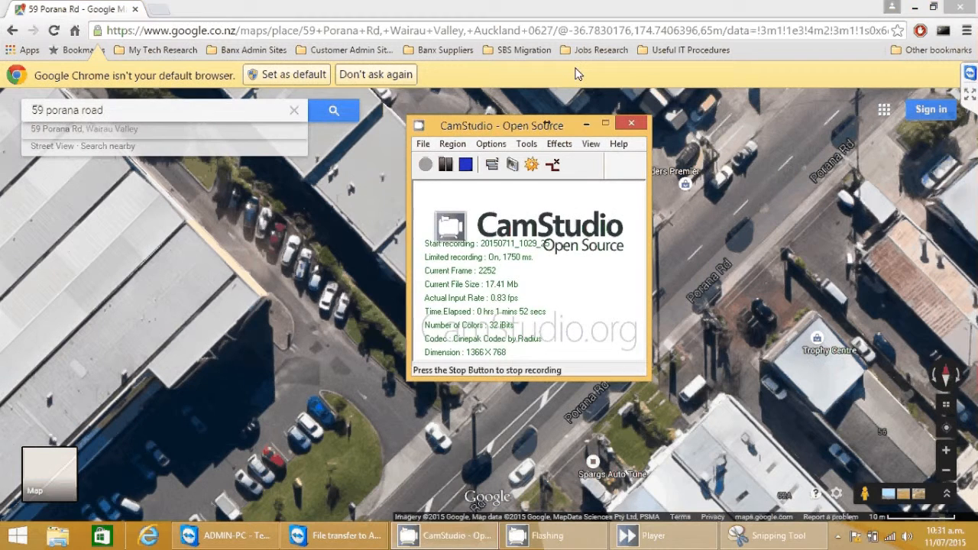
pyautogui.press('super')
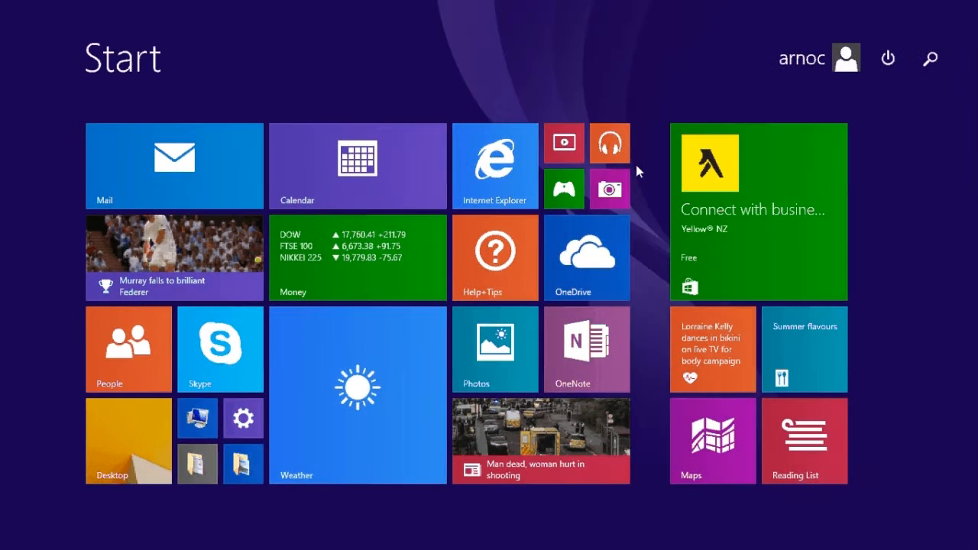
pyautogui.write('gimp 2')
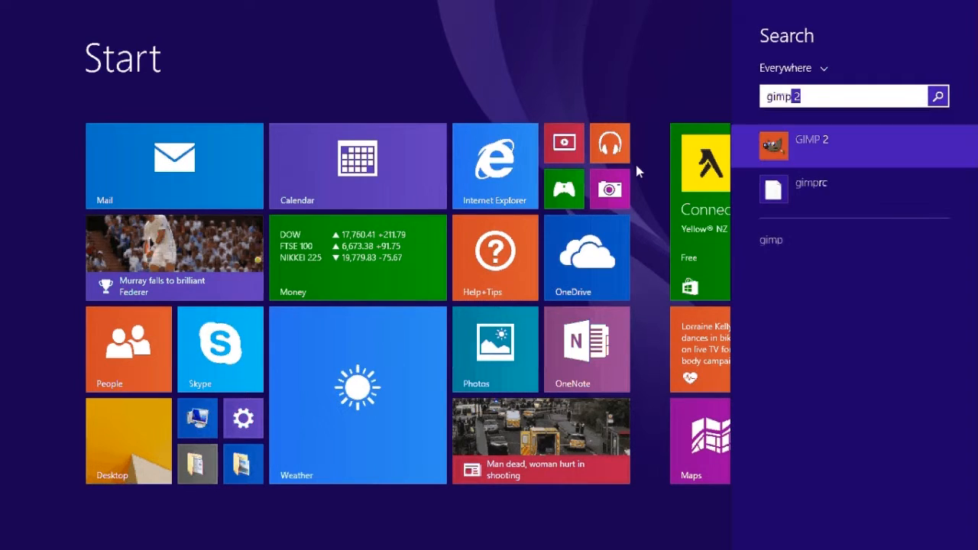
pyautogui.press('Return')
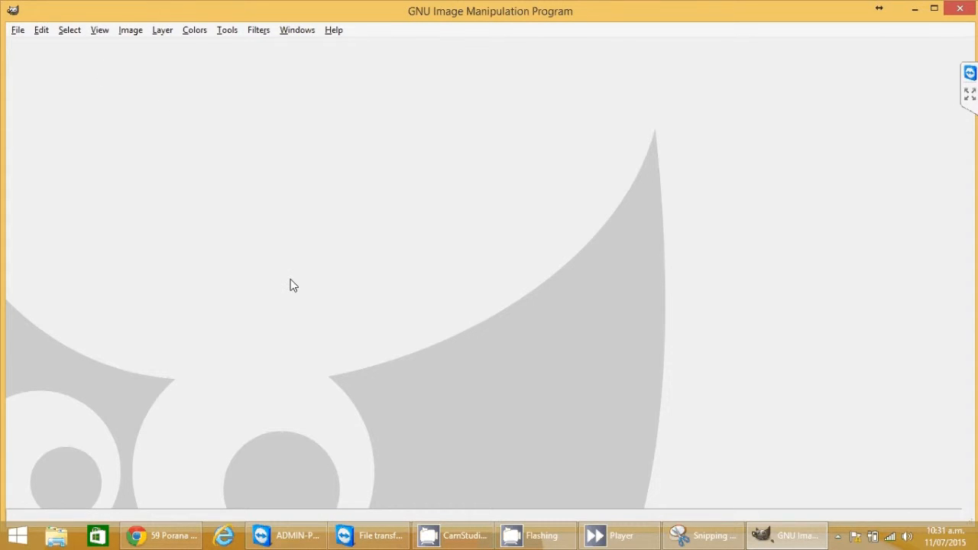
# Step: Create a new 857x513 image from the clipboard snip and show the toolbox and Layers dock
pyautogui.click(17, 31)
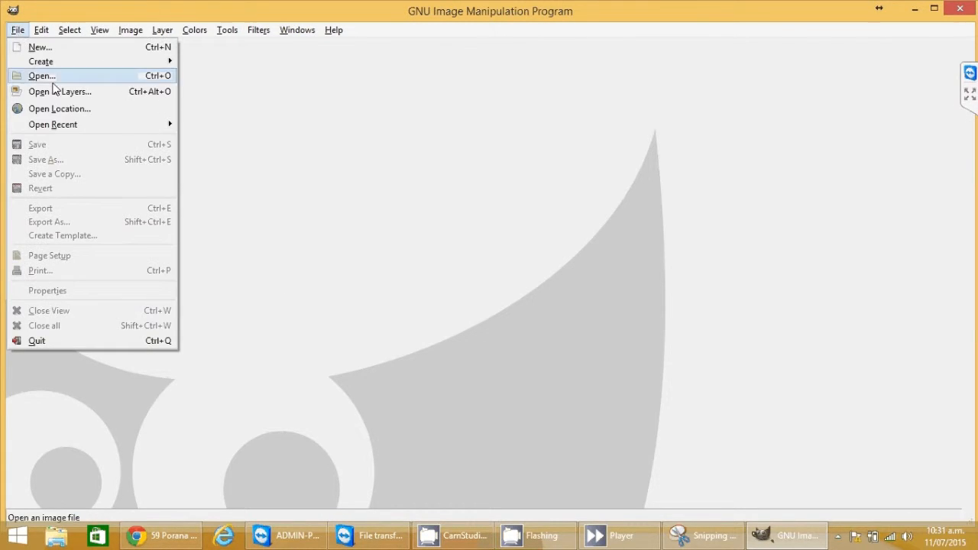
pyautogui.moveTo(68, 64)
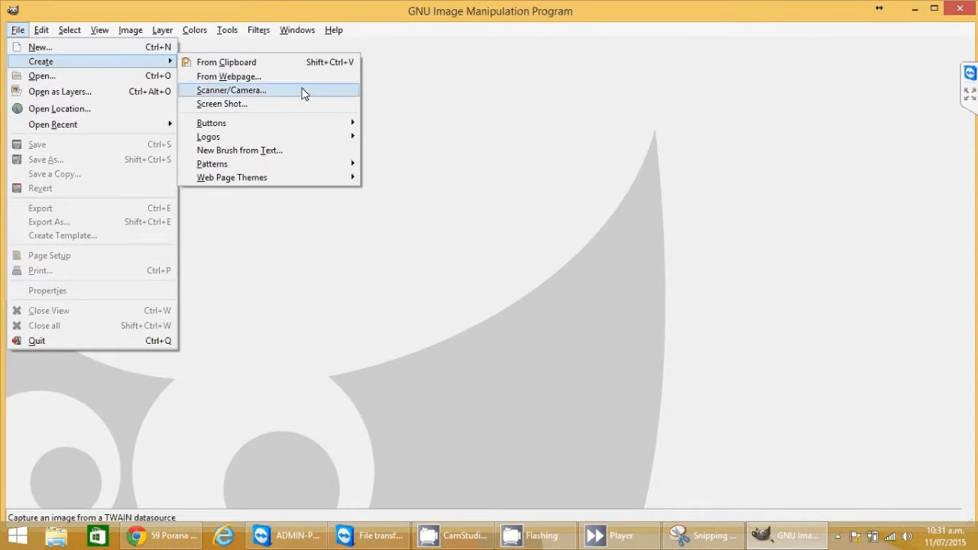
pyautogui.click(278, 64)
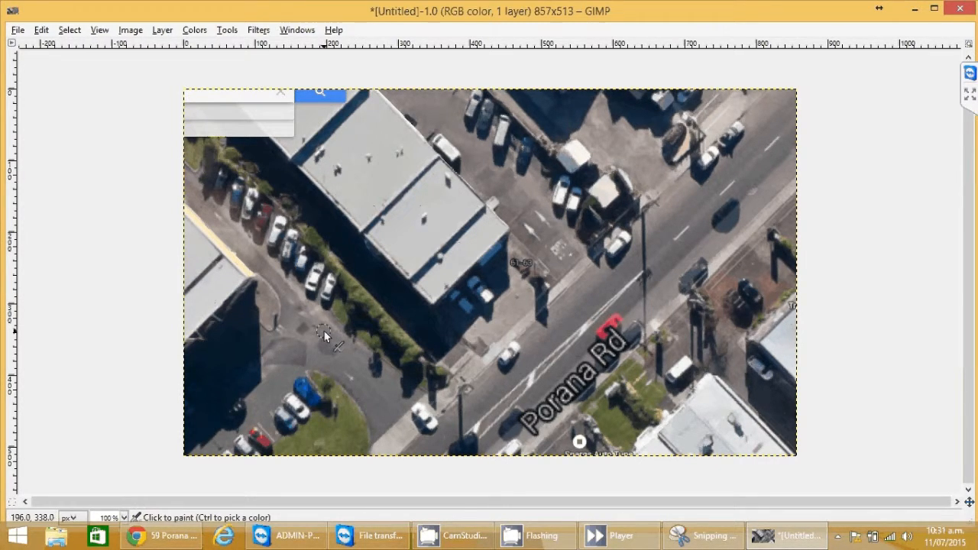
pyautogui.press('Tab')
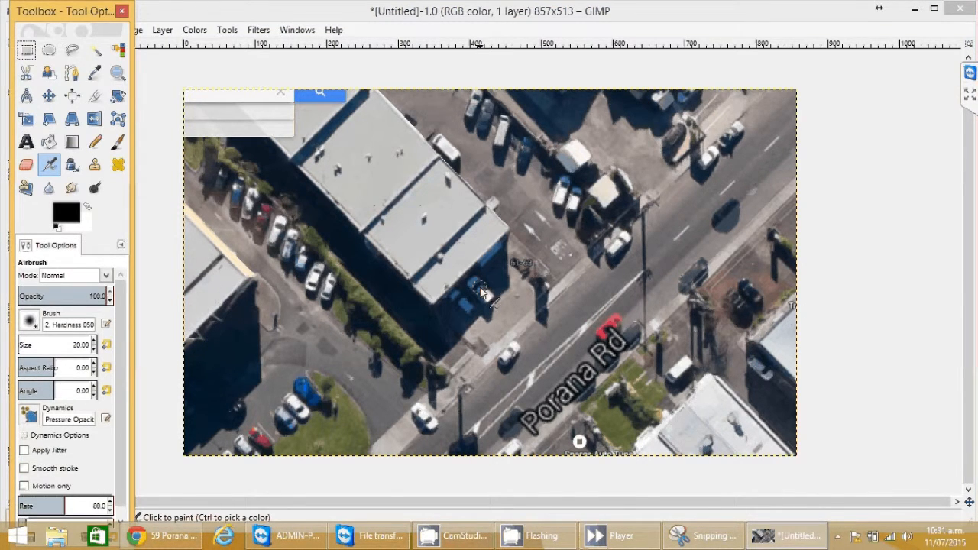
pyautogui.hotkey('ctrl', 'l')
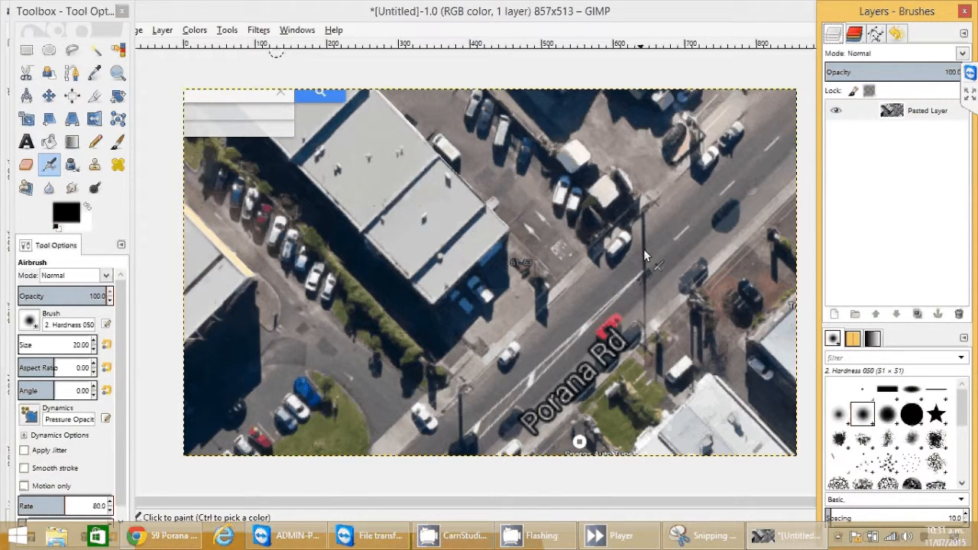
# Step: Add a transparent-filled layer named 'Layer' above the Pasted Layer
pyautogui.click(893, 112)
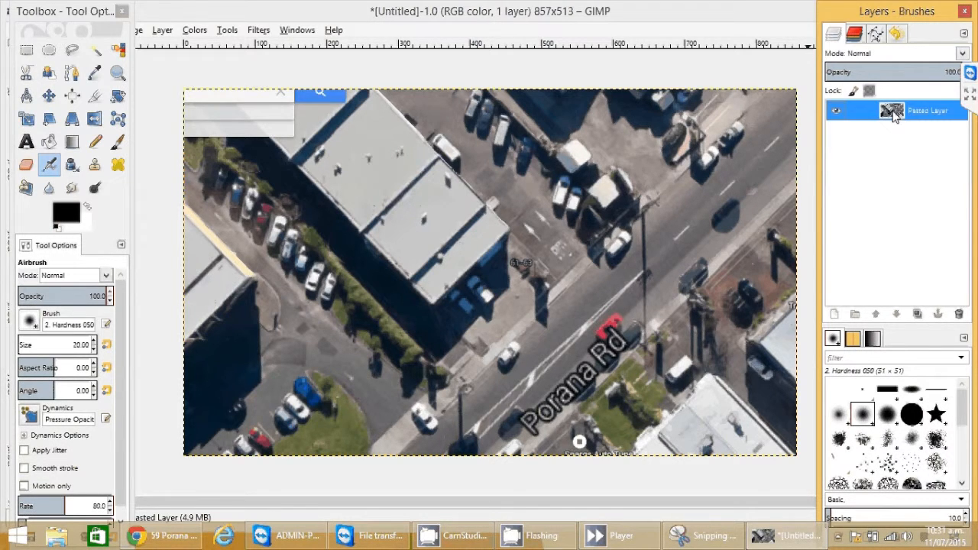
pyautogui.click(836, 315)
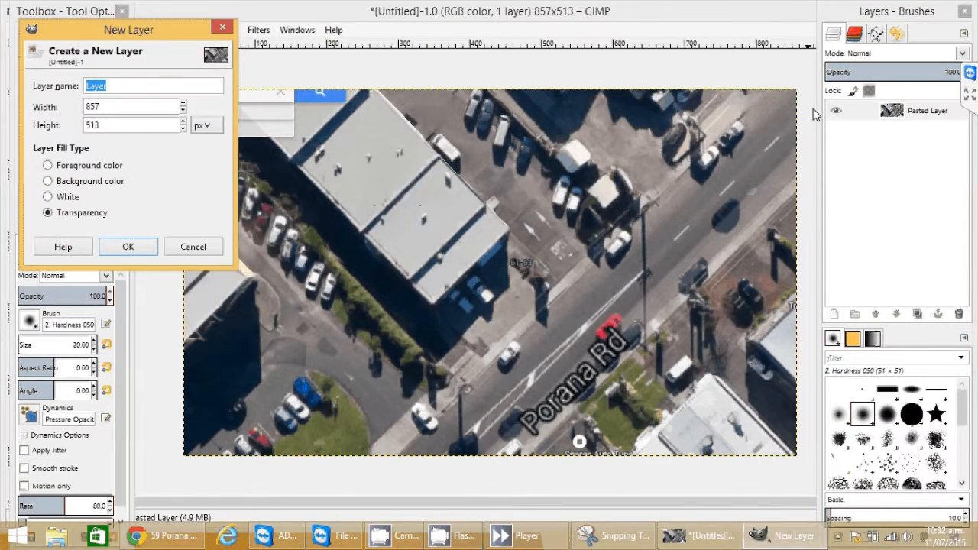
pyautogui.press('Return')
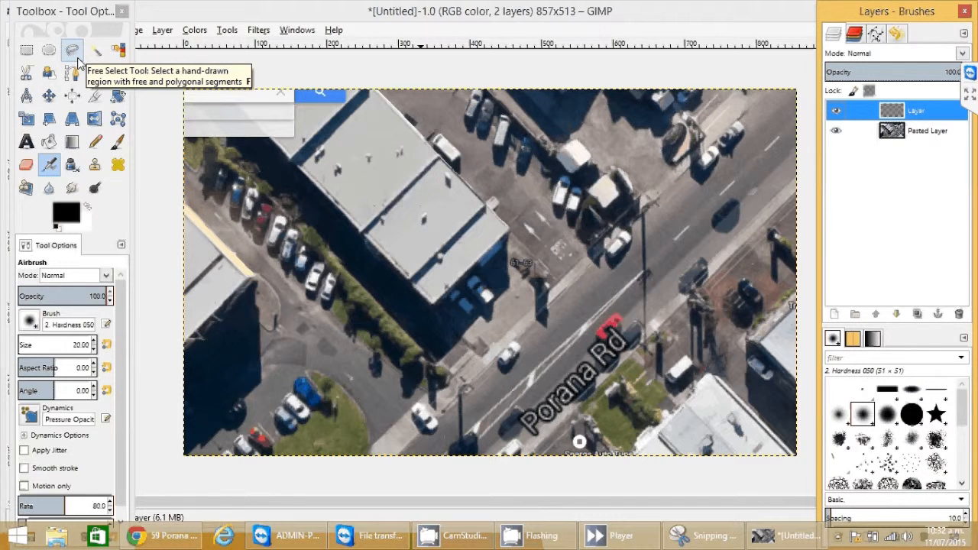
# Step: Draw a three-point Free Select triangle from the building corner out toward Porana Rd
pyautogui.click(77, 59)
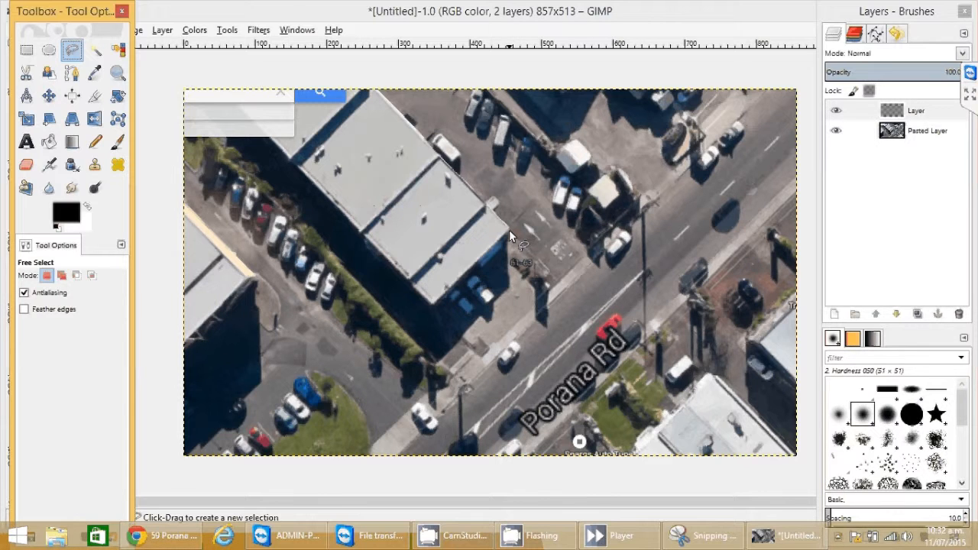
pyautogui.click(508, 230)
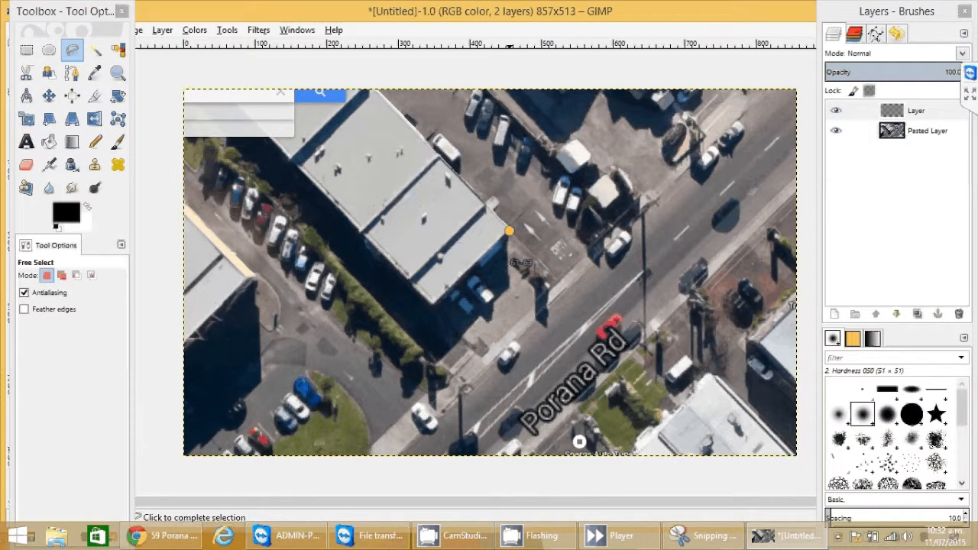
pyautogui.click(638, 221)
pyautogui.click(520, 327)
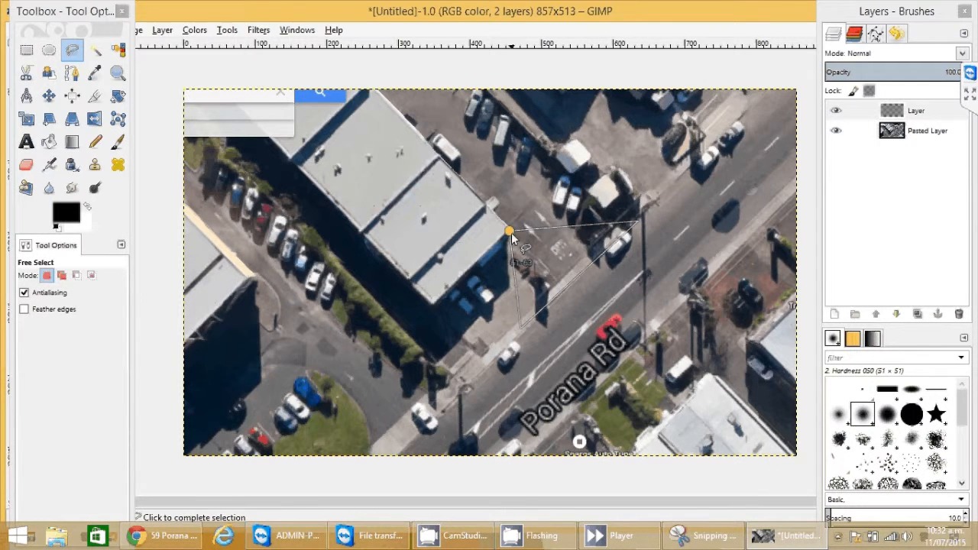
pyautogui.click(509, 231)
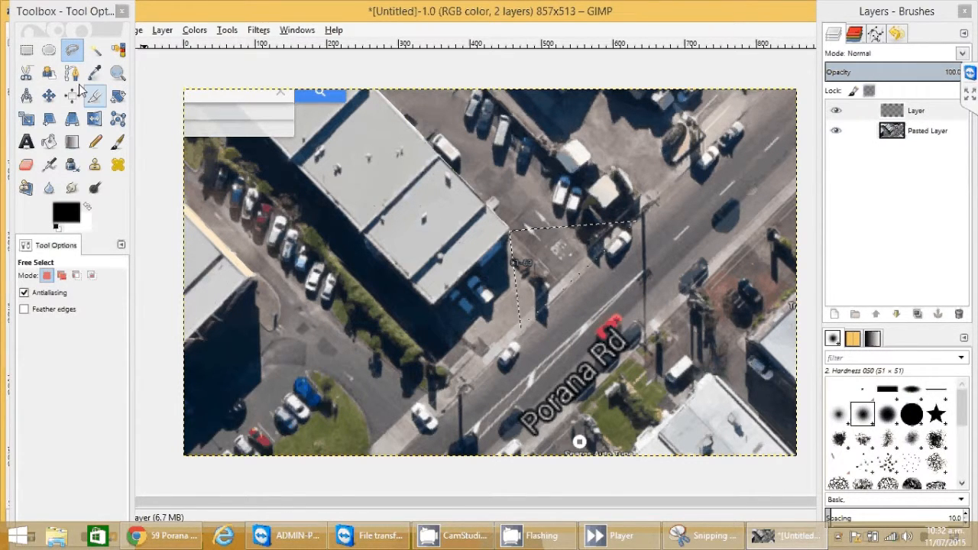
pyautogui.click(49, 142)
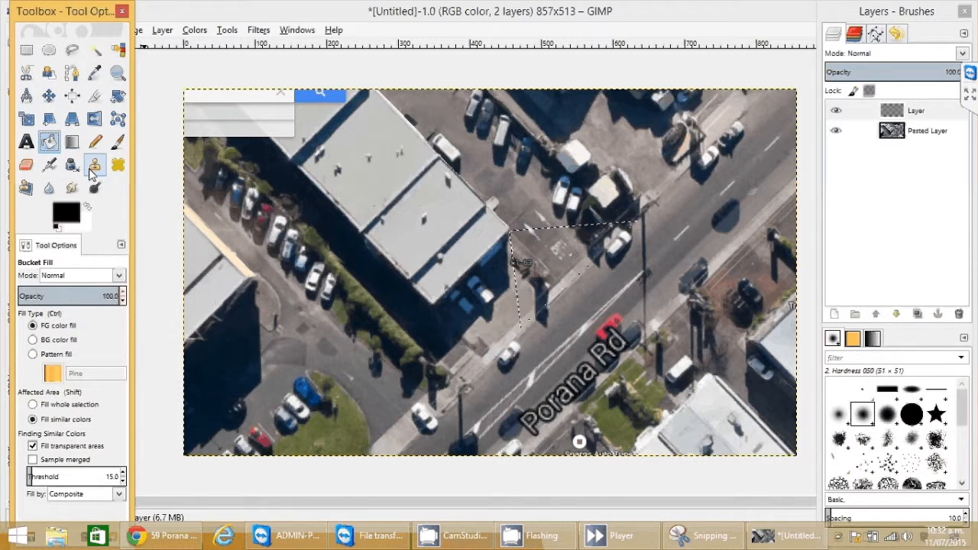
# Step: Set the foreground colour to red (ff0000) and bucket-fill the triangular selection
pyautogui.click(70, 211)
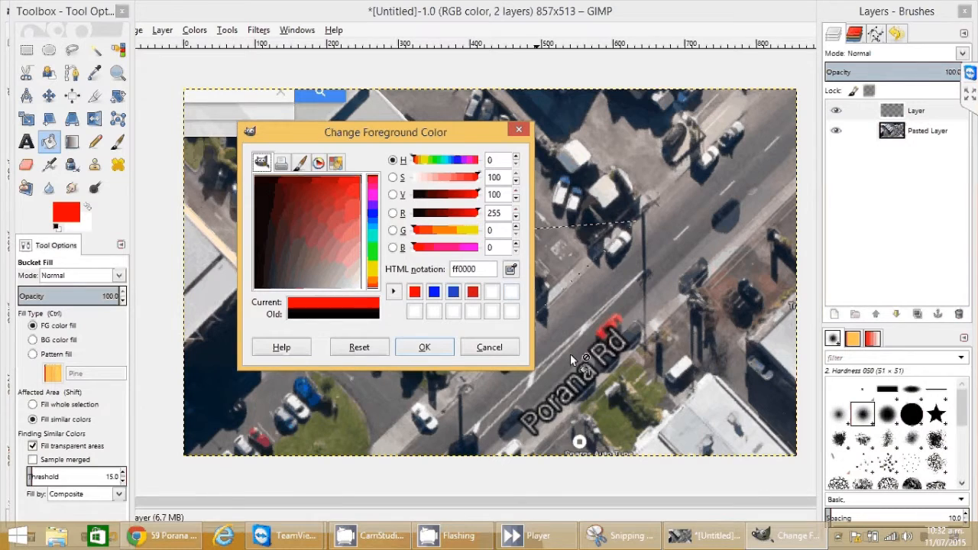
pyautogui.click(446, 349)
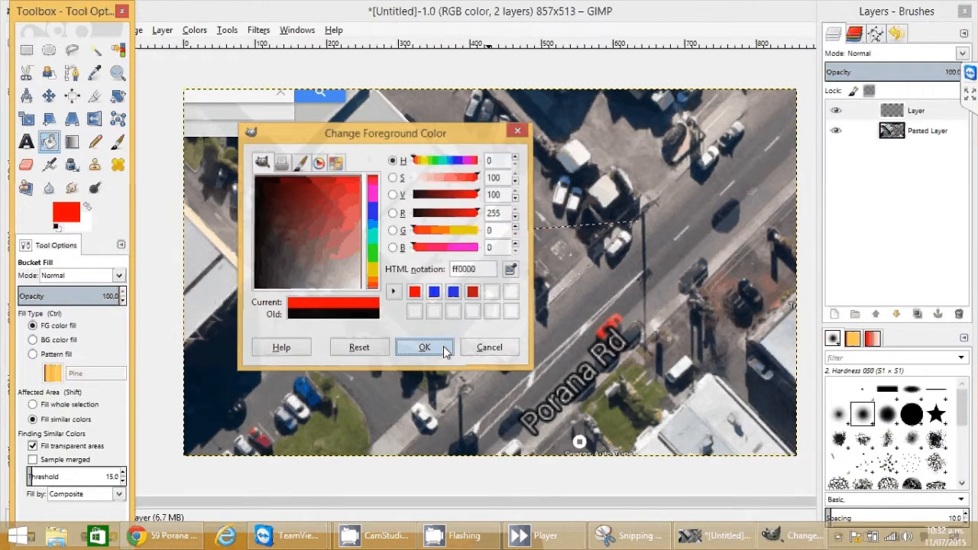
pyautogui.click(559, 231)
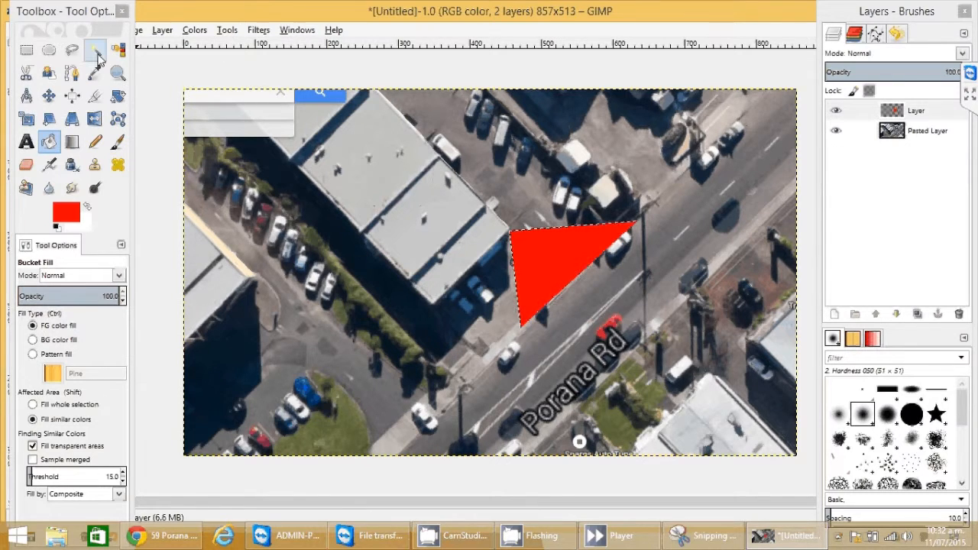
# Step: Draw a second free-select triangle from the building's upper corner into the car park
pyautogui.press('f')
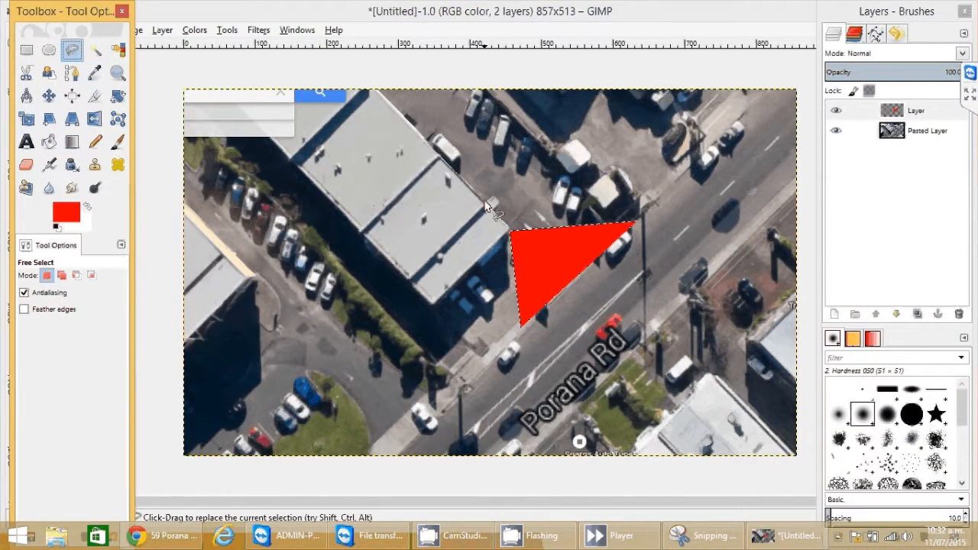
pyautogui.click(485, 203)
pyautogui.click(567, 171)
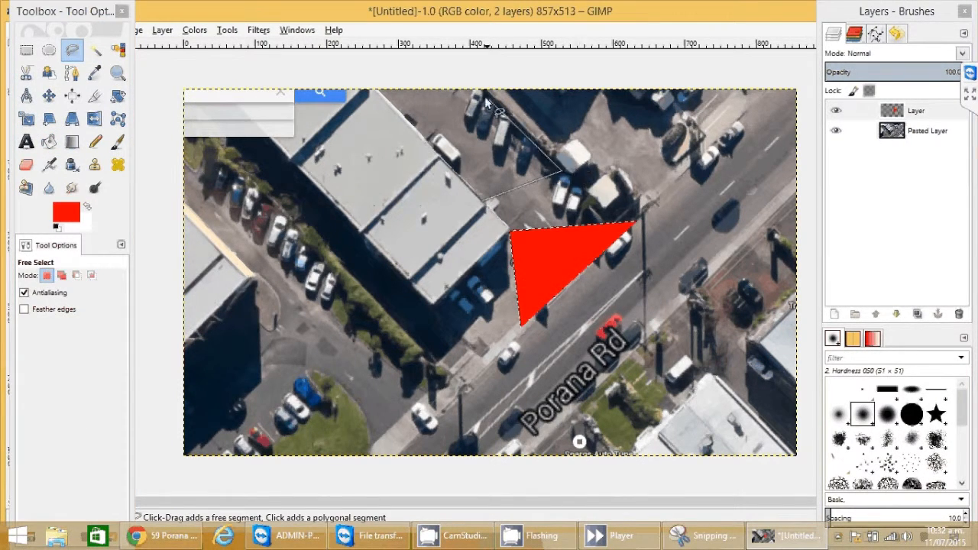
pyautogui.click(485, 96)
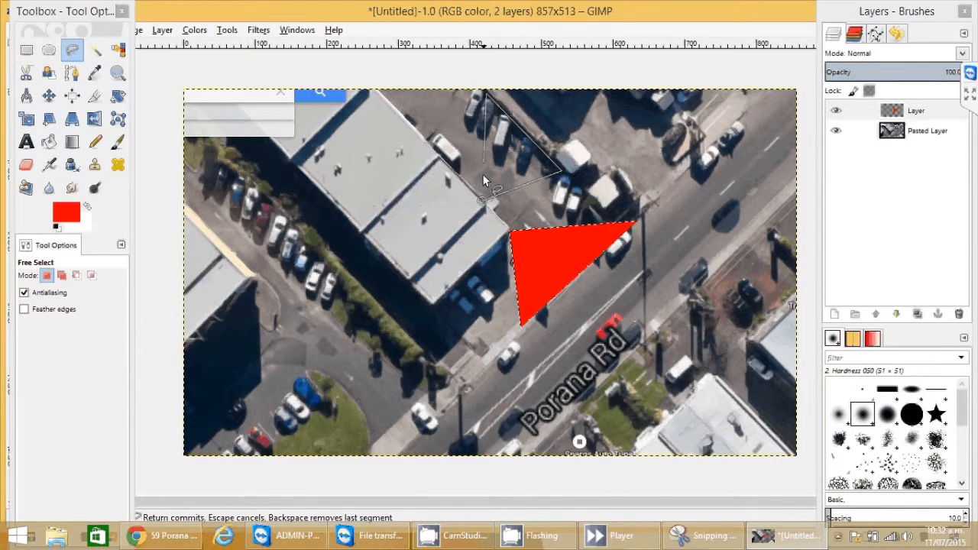
pyautogui.click(483, 202)
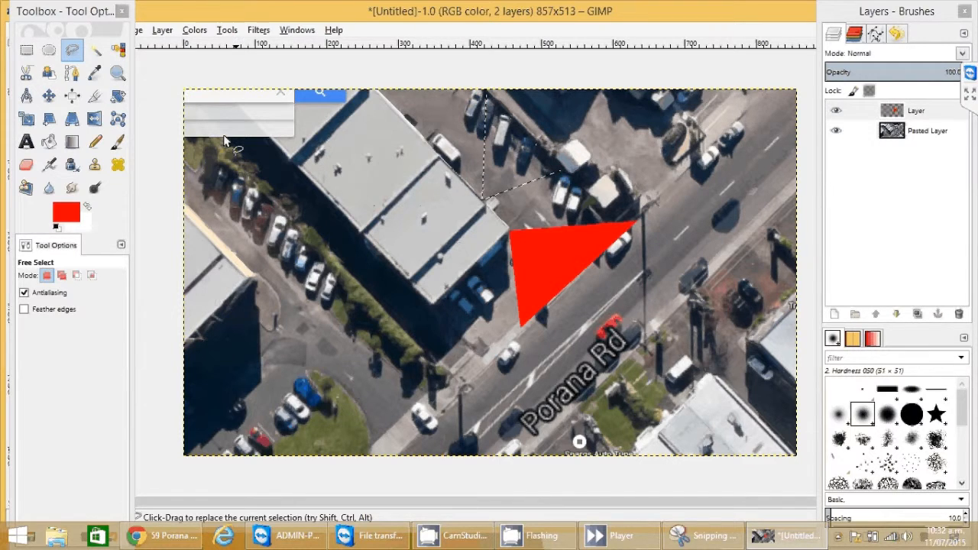
# Step: Bucket-fill the second triangle with red and make the transparent 'Layer' active
pyautogui.click(47, 144)
pyautogui.click(512, 184)
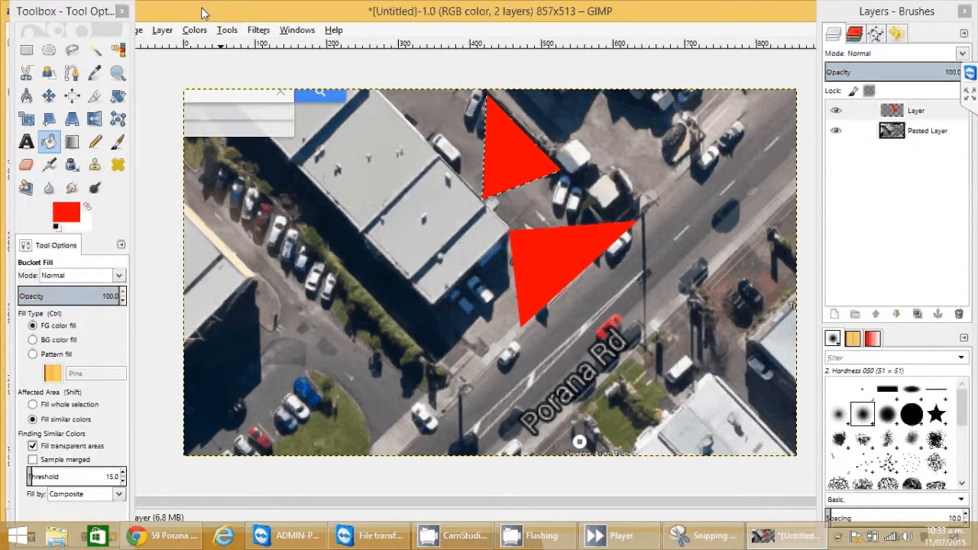
pyautogui.click(921, 116)
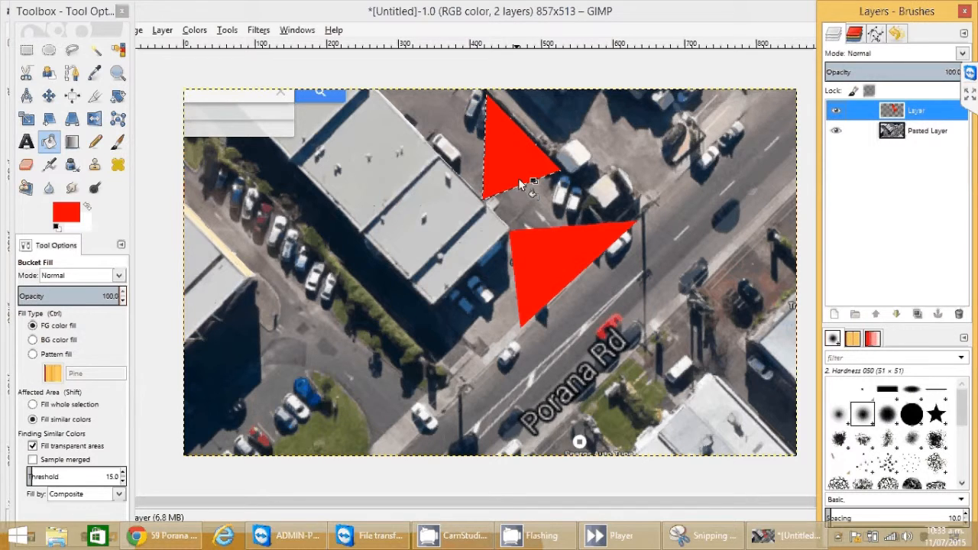
# Step: Hide the red triangle 'Layer', then try a Paintbrush dab on the aerial map
pyautogui.click(837, 112)
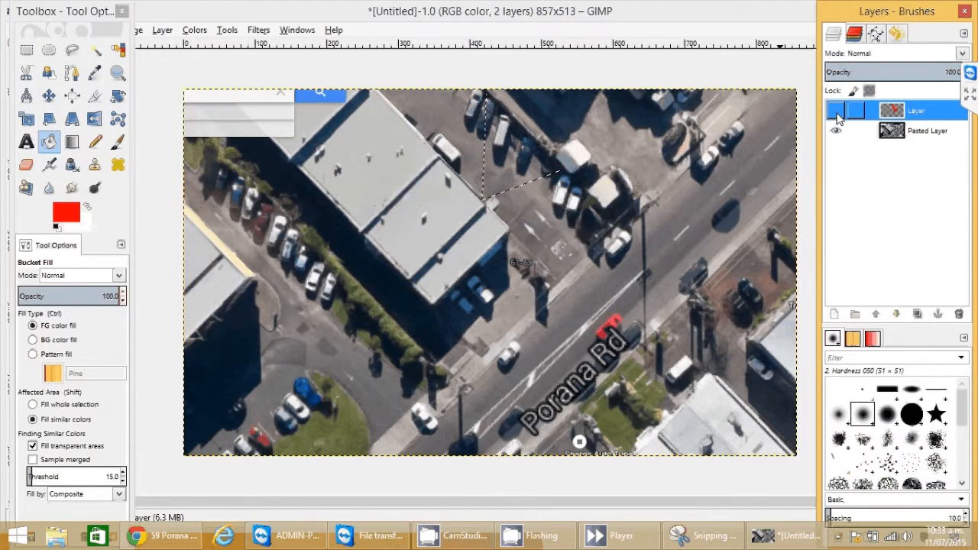
pyautogui.click(836, 112)
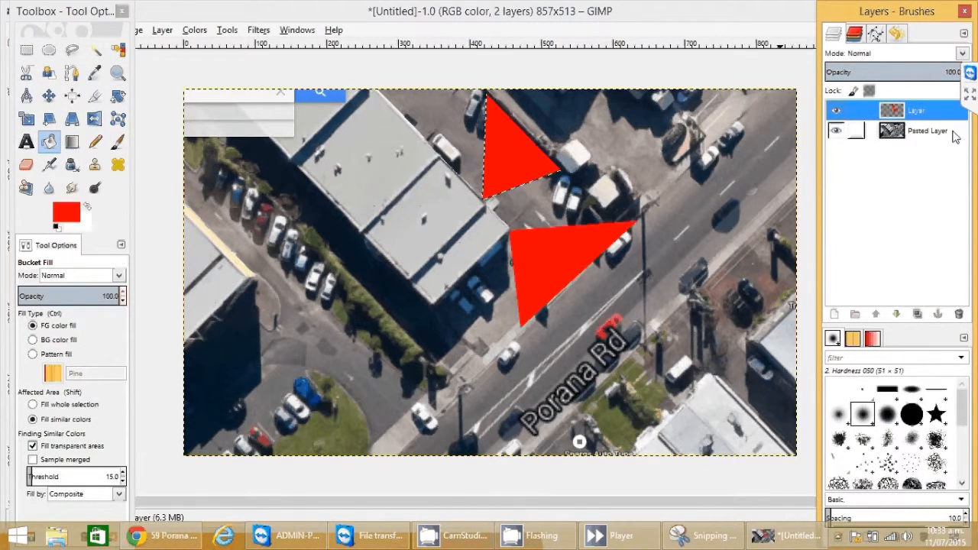
pyautogui.click(837, 112)
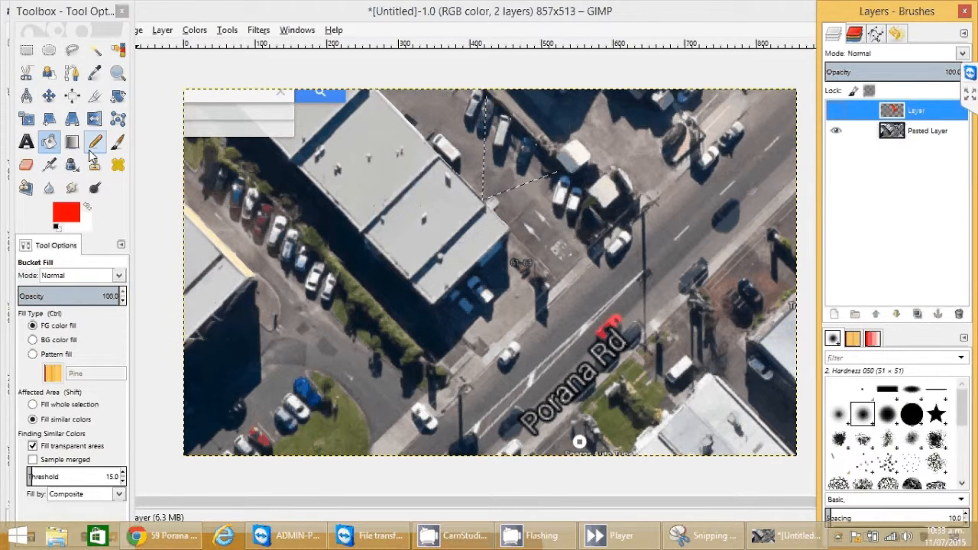
pyautogui.click(118, 141)
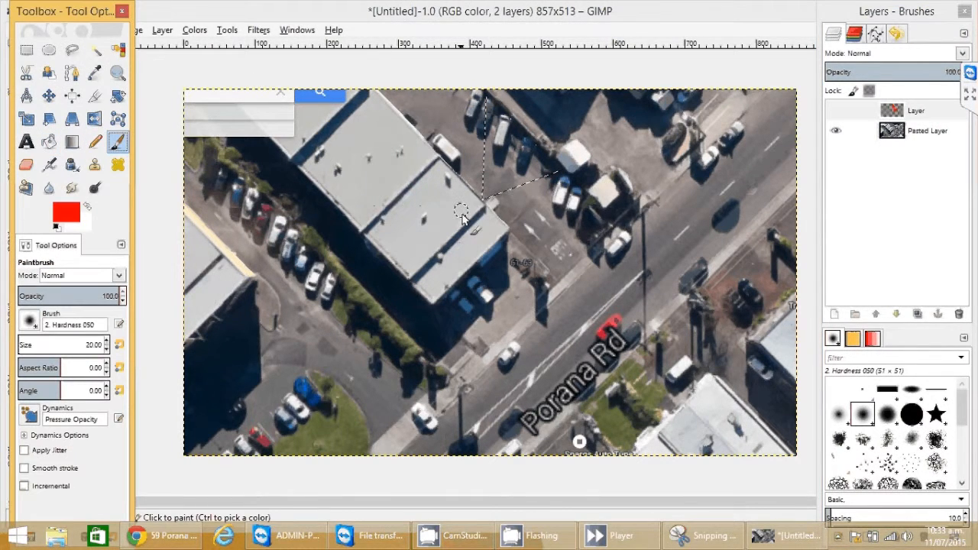
pyautogui.click(530, 260)
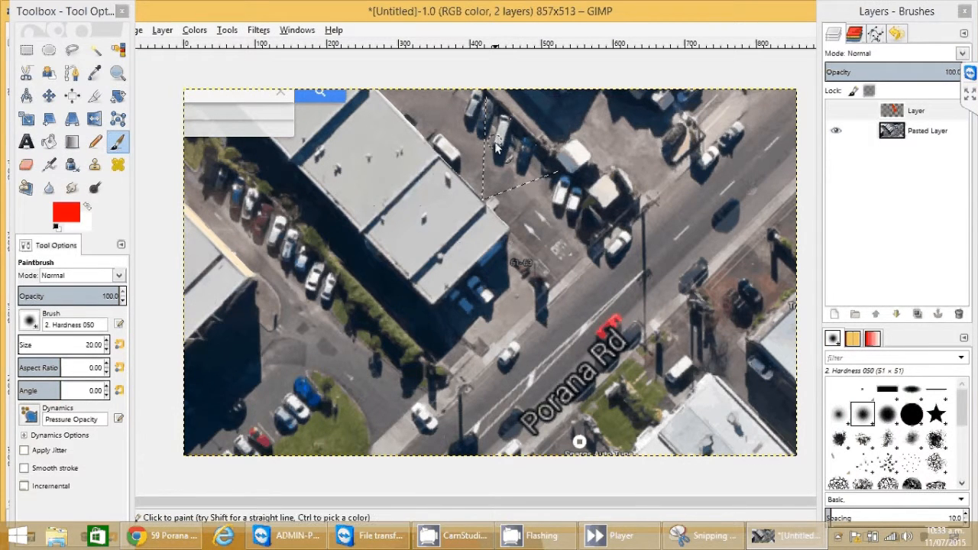
# Step: Add a new layer, scribble trial red strokes in the upper triangle, then delete it
pyautogui.click(834, 314)
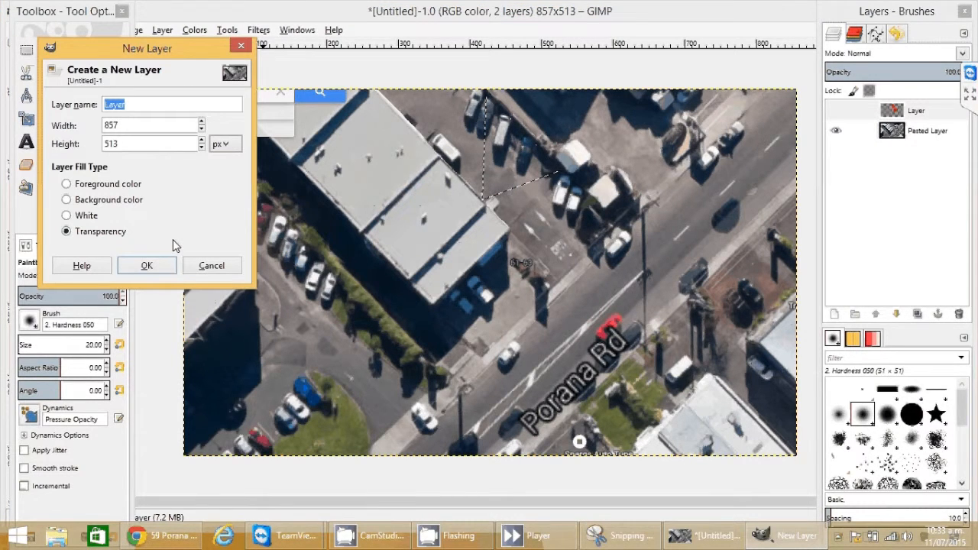
pyautogui.press('Return')
pyautogui.moveTo(486, 162)
pyautogui.mouseDown()
pyautogui.moveTo(505, 186)
pyautogui.moveTo(531, 180)
pyautogui.mouseUp()
pyautogui.moveTo(544, 154); pyautogui.dragTo(555, 170)
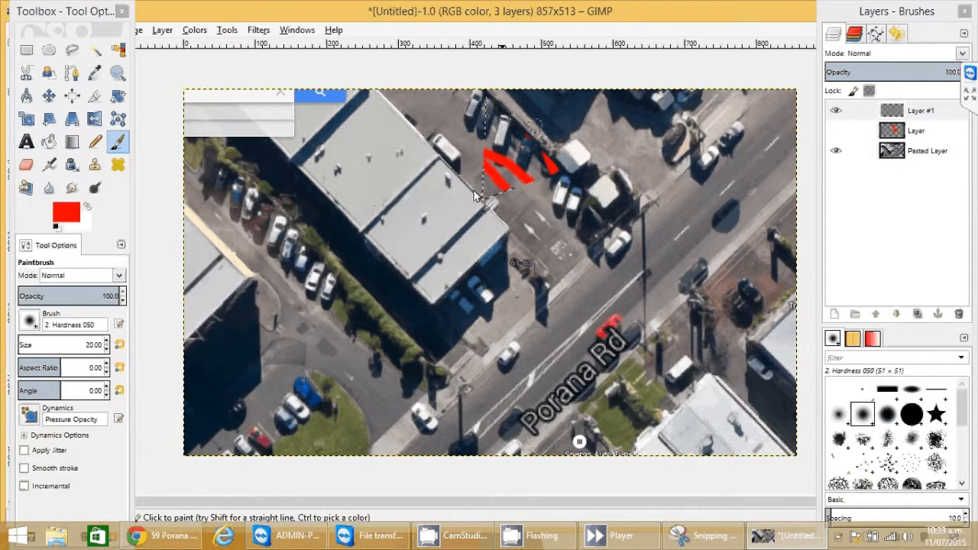
pyautogui.moveTo(476, 197); pyautogui.dragTo(535, 149)
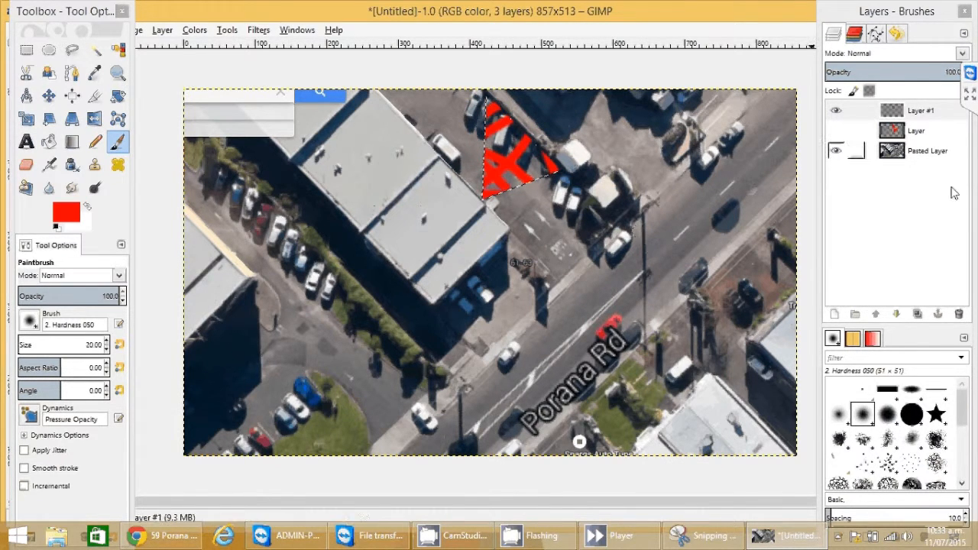
pyautogui.click(958, 314)
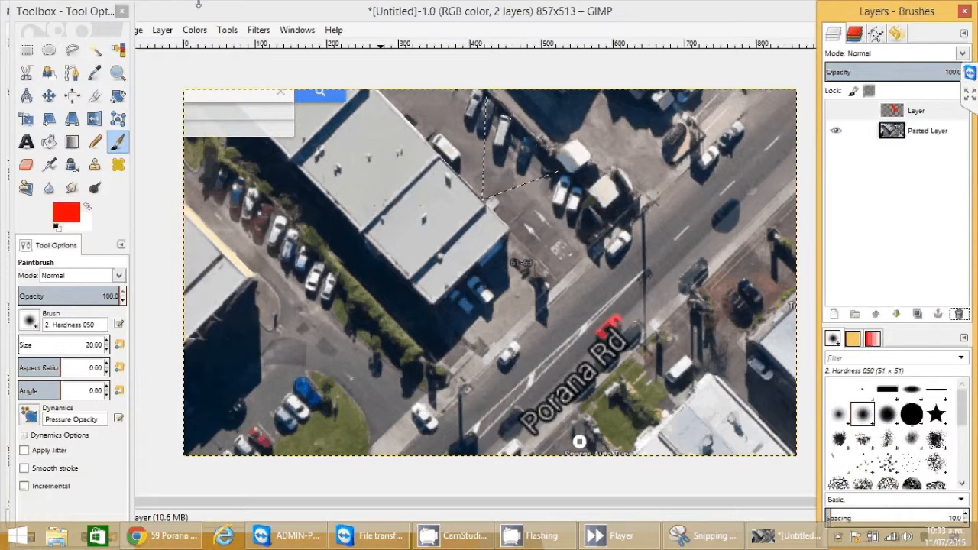
# Step: Clear the triangle selection with Select > None
pyautogui.moveTo(127, 9); pyautogui.dragTo(123, 65)
pyautogui.click(70, 29)
pyautogui.click(84, 69)
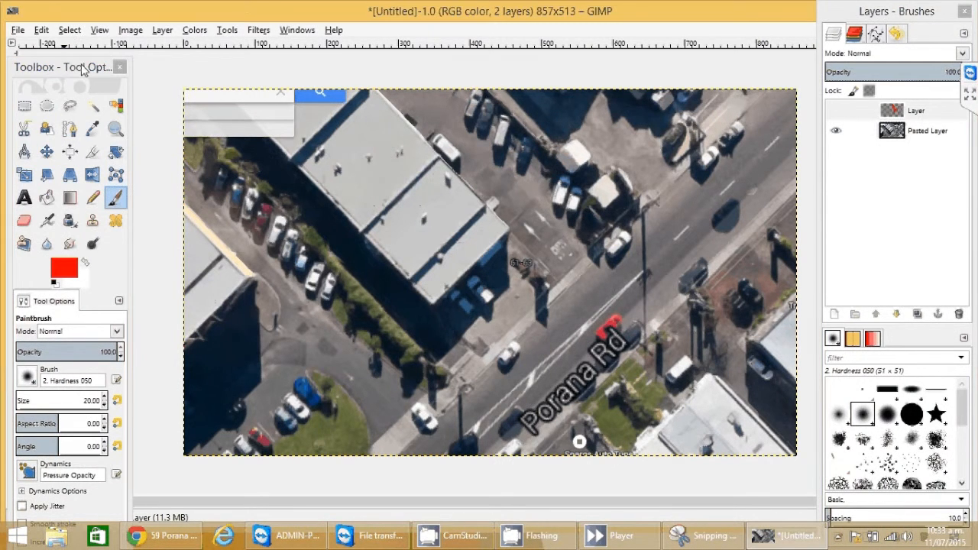
# Step: Show the red cone 'Layer' again and set its opacity to 60
pyautogui.click(836, 110)
pyautogui.moveTo(48, 74); pyautogui.dragTo(49, 61)
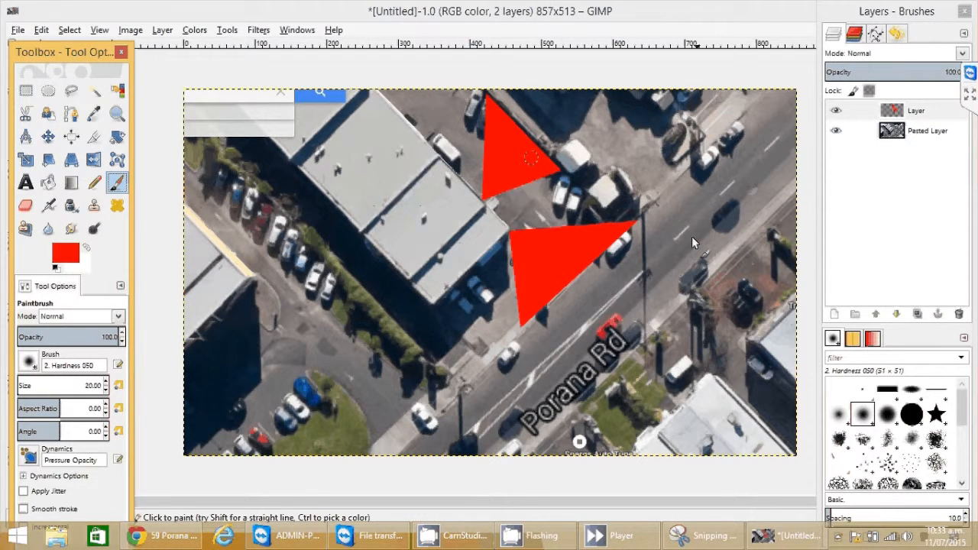
pyautogui.click(920, 135)
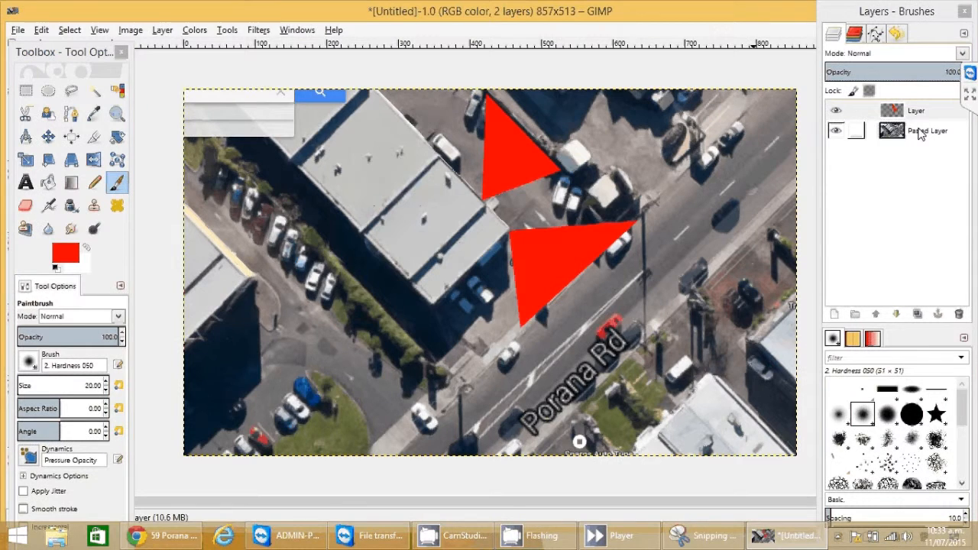
pyautogui.click(926, 112)
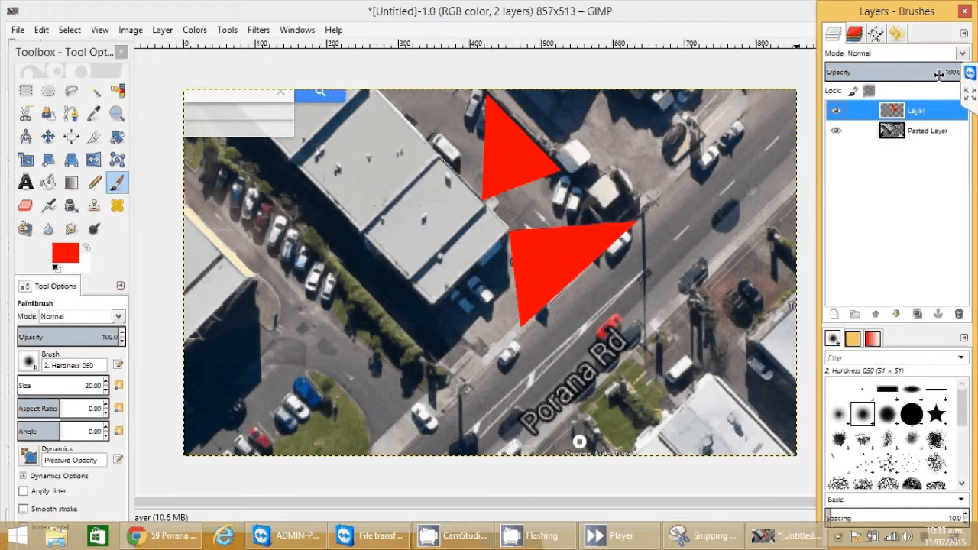
pyautogui.moveTo(938, 73); pyautogui.dragTo(975, 77)
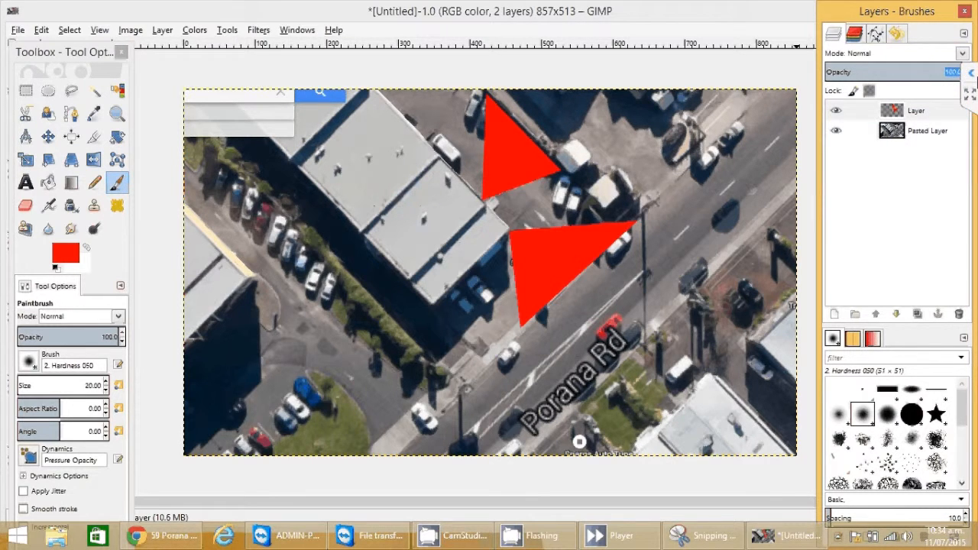
pyautogui.write('60')
pyautogui.press('Return')
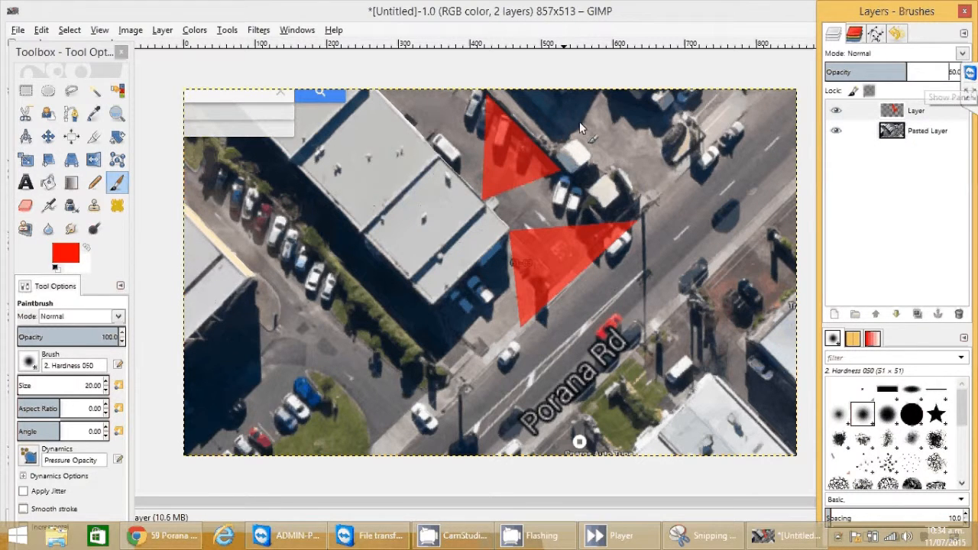
pyautogui.click(922, 110)
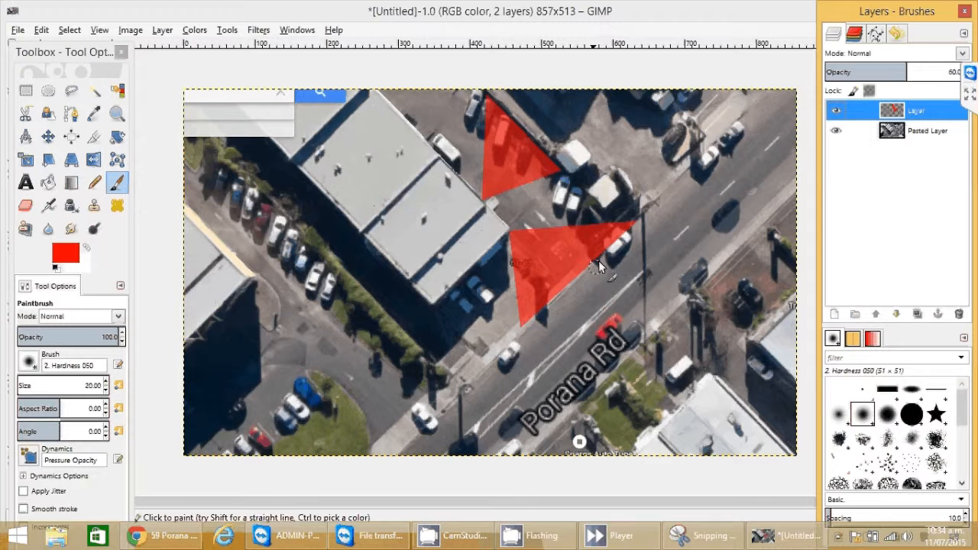
pyautogui.click(116, 183)
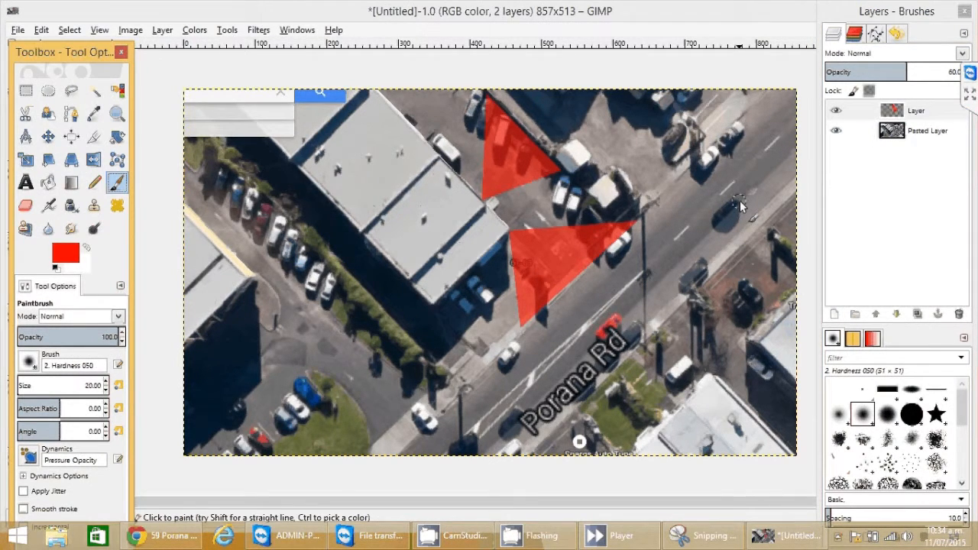
# Step: Add a transparent Layer #1 for markers and choose the star-shaped brush
pyautogui.click(835, 316)
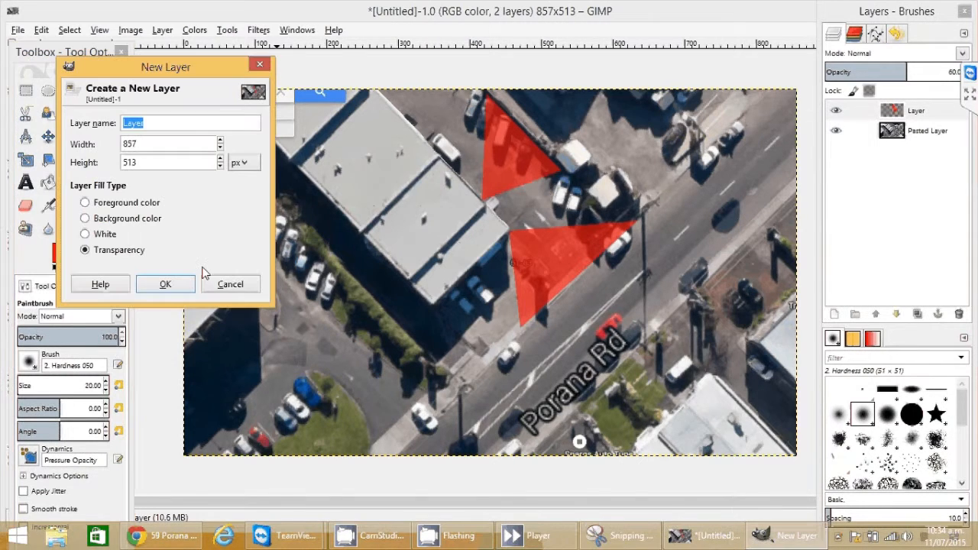
pyautogui.click(165, 284)
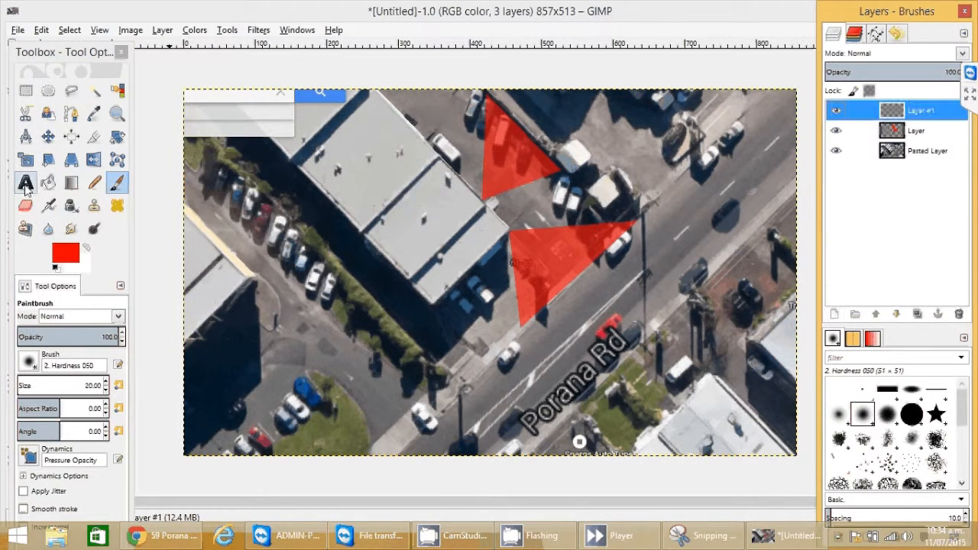
pyautogui.click(109, 237)
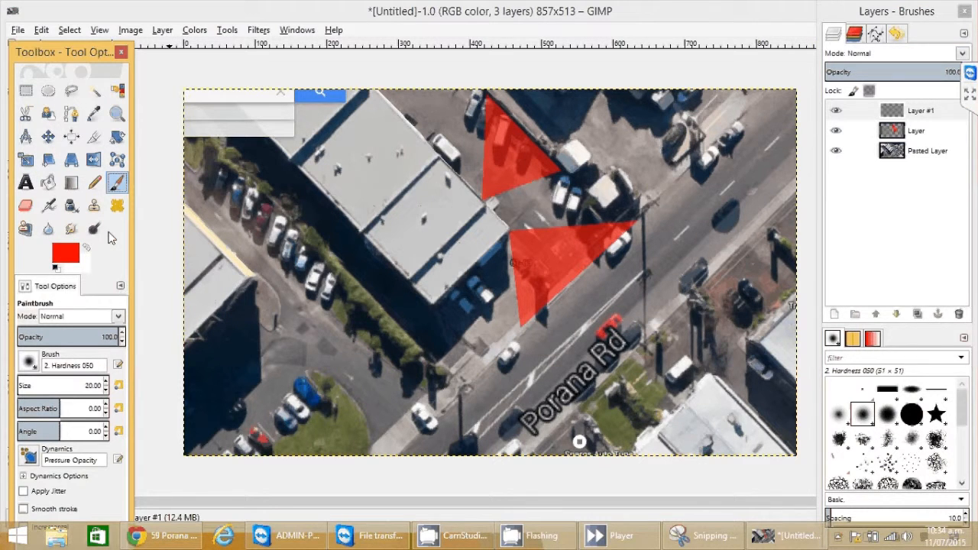
pyautogui.click(29, 362)
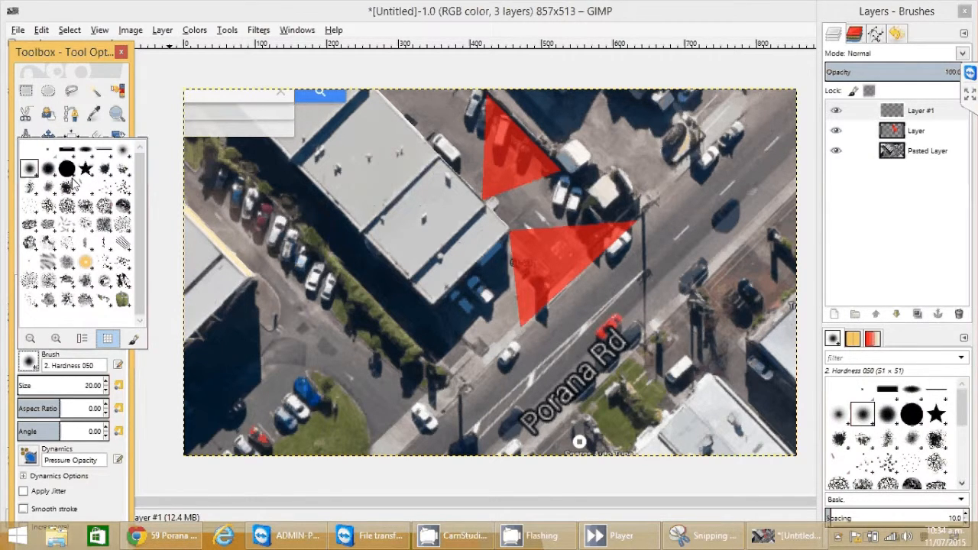
pyautogui.click(87, 169)
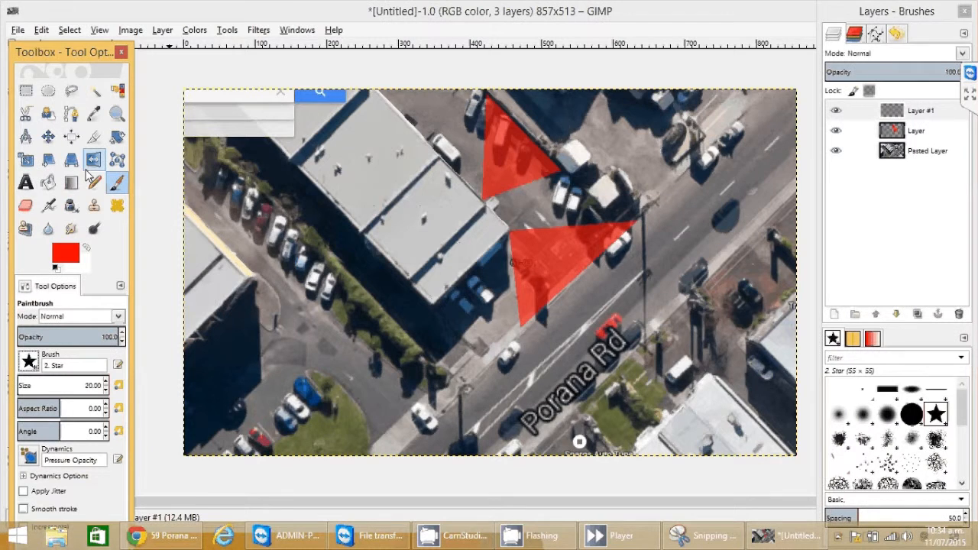
# Step: Set the foreground colour to pure green 1eff00 and select Layer #1 for painting
pyautogui.click(61, 255)
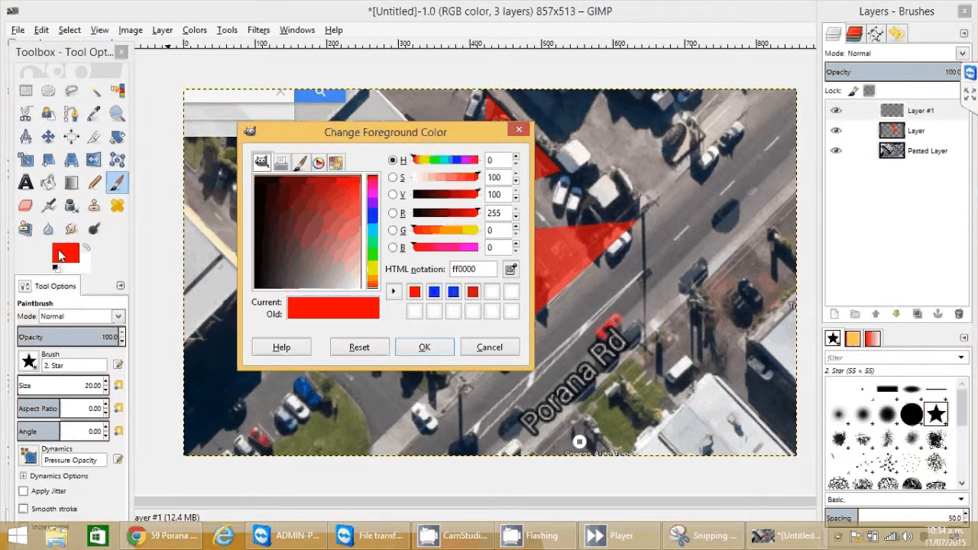
pyautogui.moveTo(357, 204); pyautogui.dragTo(365, 208)
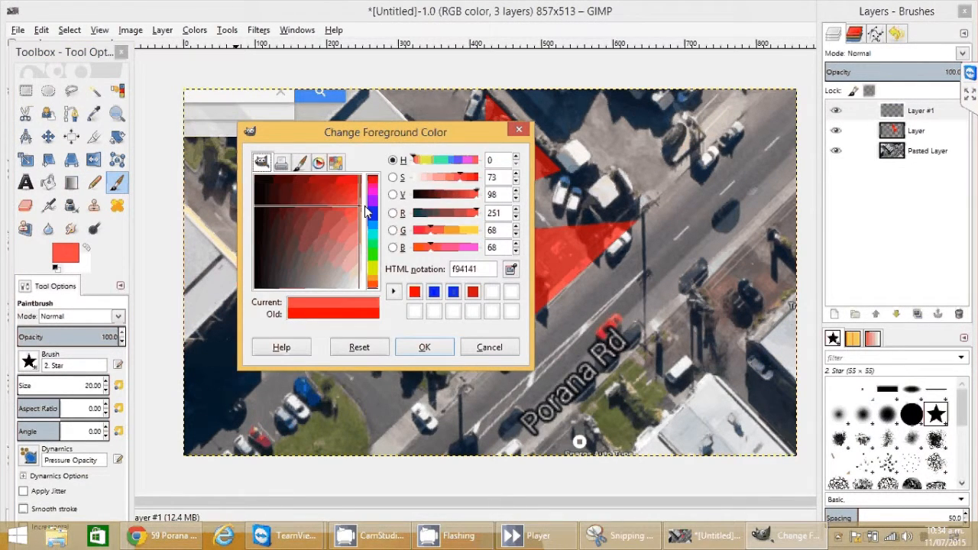
pyautogui.click(374, 260)
pyautogui.click(360, 178)
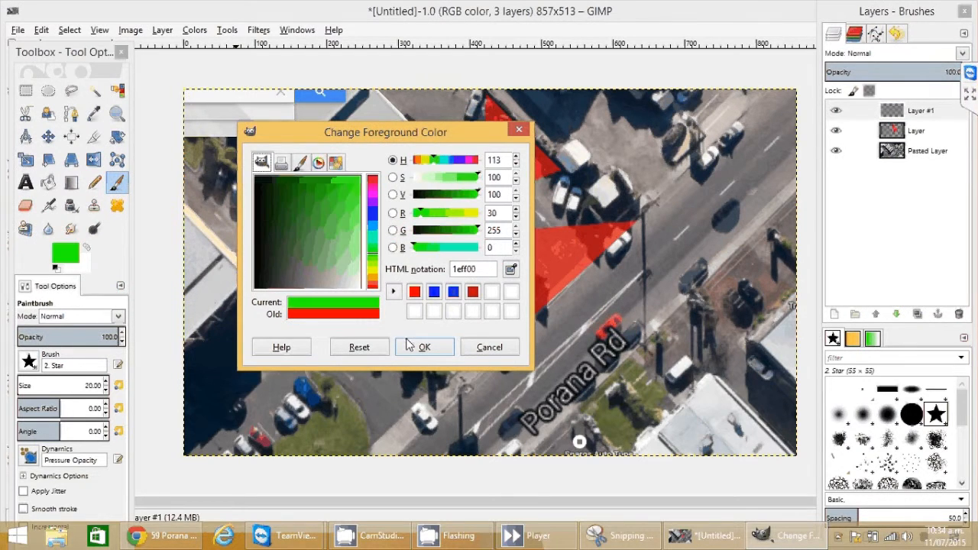
pyautogui.click(411, 346)
pyautogui.click(856, 111)
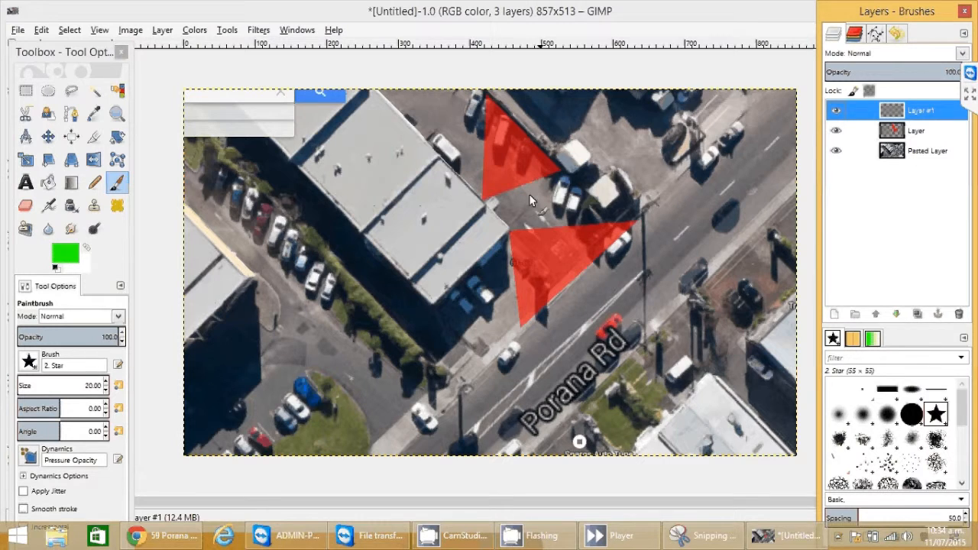
# Step: Stamp green stars at both cone tips, then try and undo an oversized star
pyautogui.click(483, 199)
pyautogui.click(509, 230)
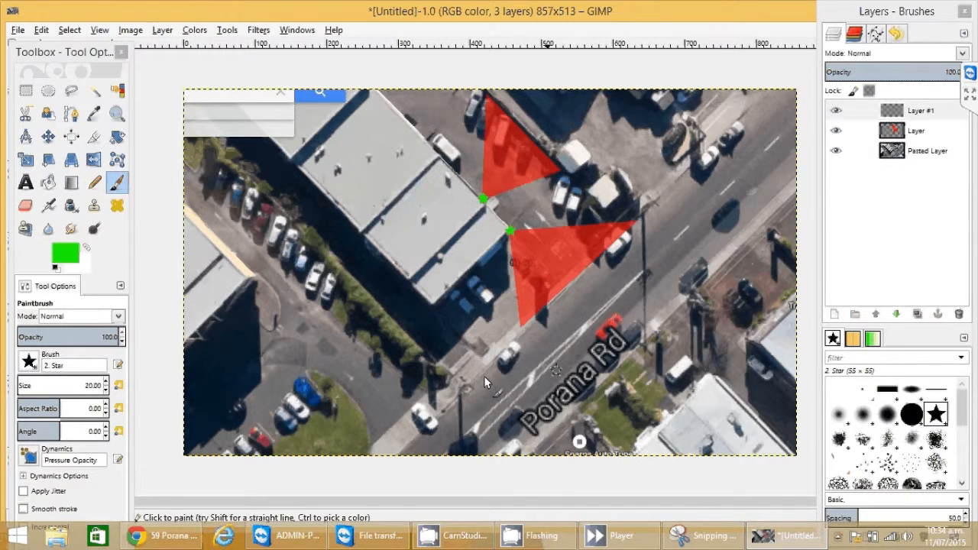
pyautogui.click(52, 386)
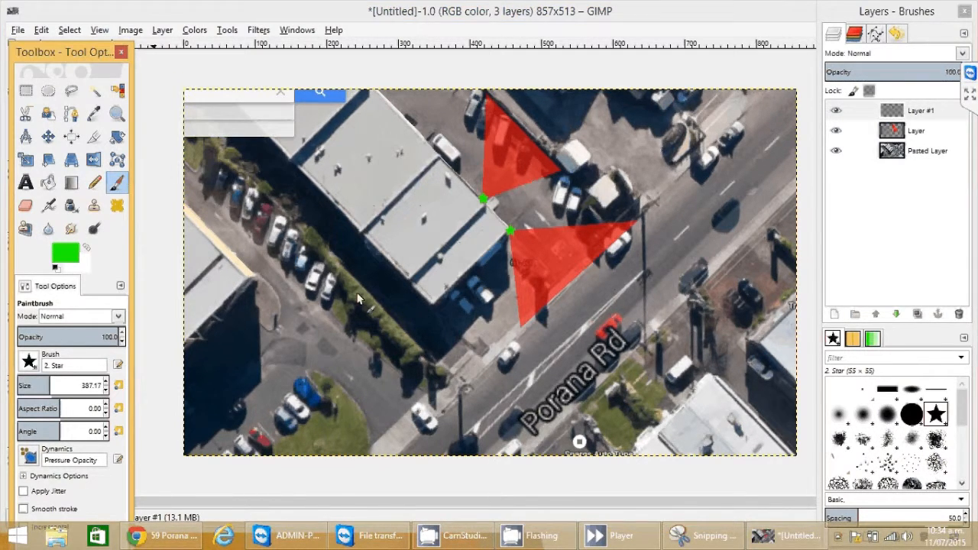
pyautogui.click(495, 183)
pyautogui.hotkey('ctrl', 'z')
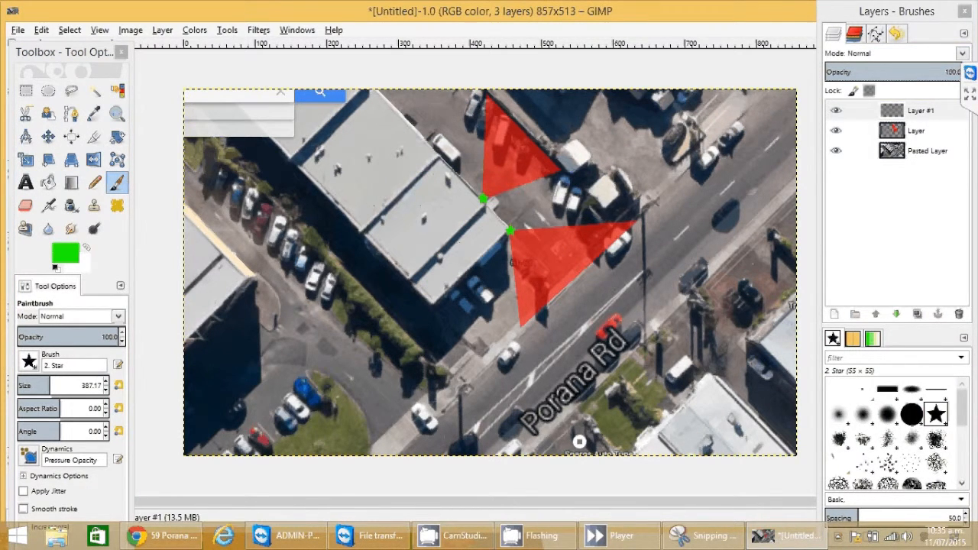
# Step: Rotate the star brush to 22.69, test and undo a large stamp, then select 'Layer'
pyautogui.click(43, 429)
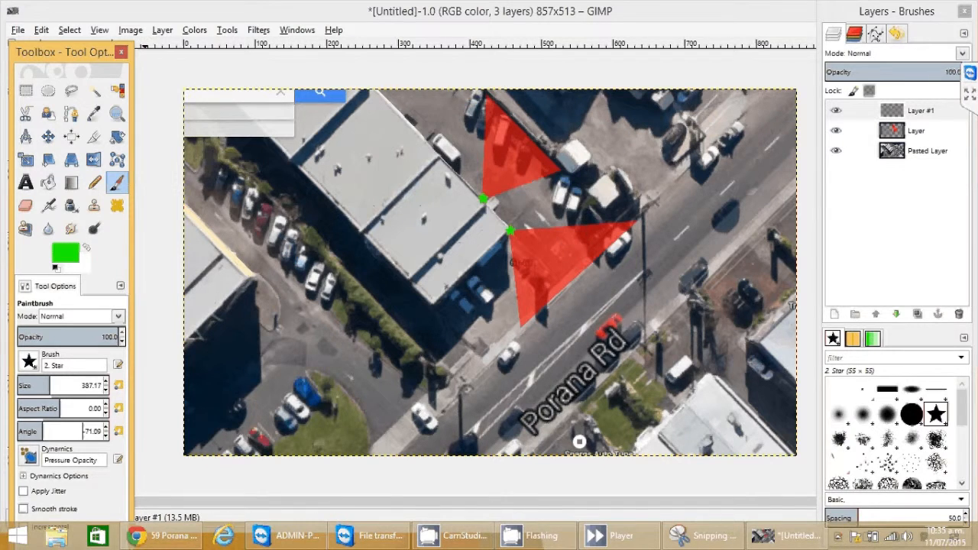
pyautogui.click(65, 431)
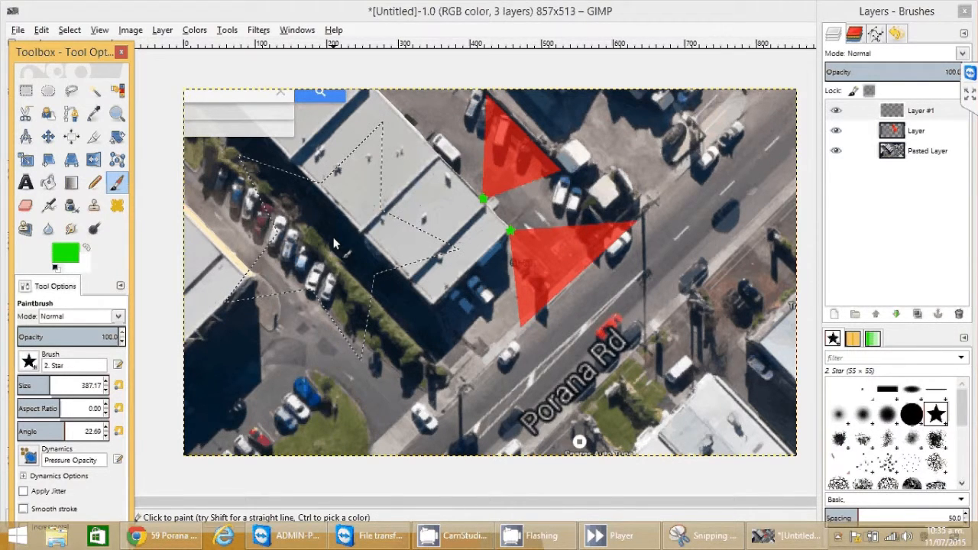
pyautogui.click(405, 253)
pyautogui.hotkey('ctrl', 'z')
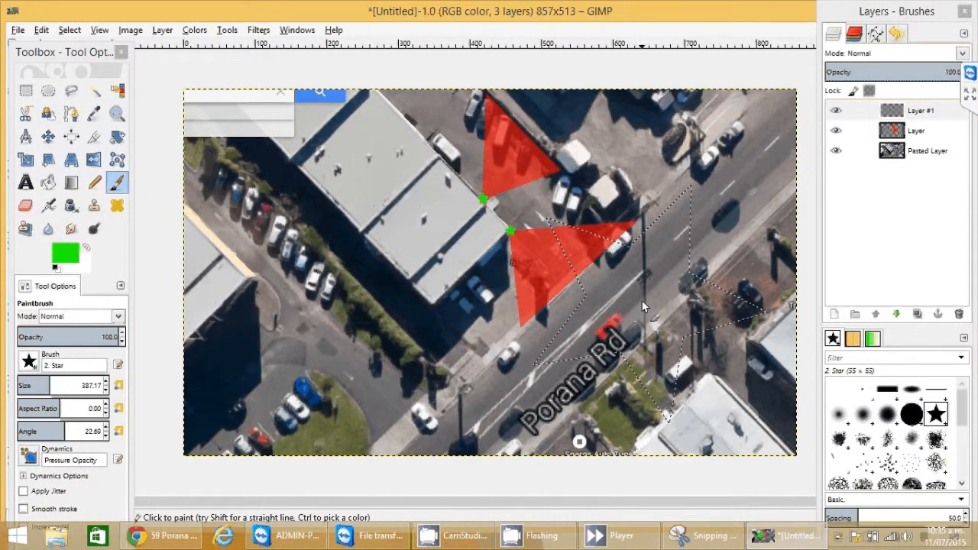
pyautogui.click(915, 131)
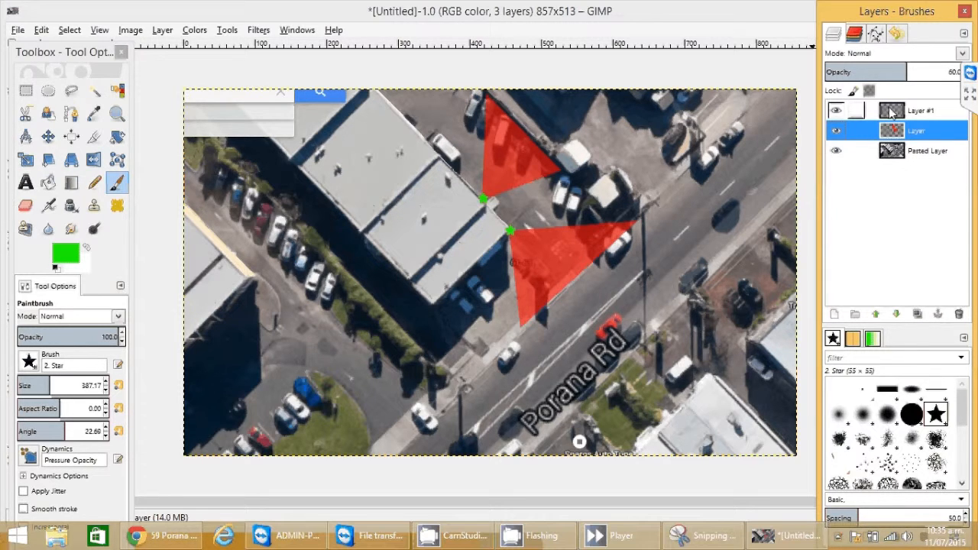
# Step: Start File > Export As into the Desktop folder and clear the file name
pyautogui.click(18, 31)
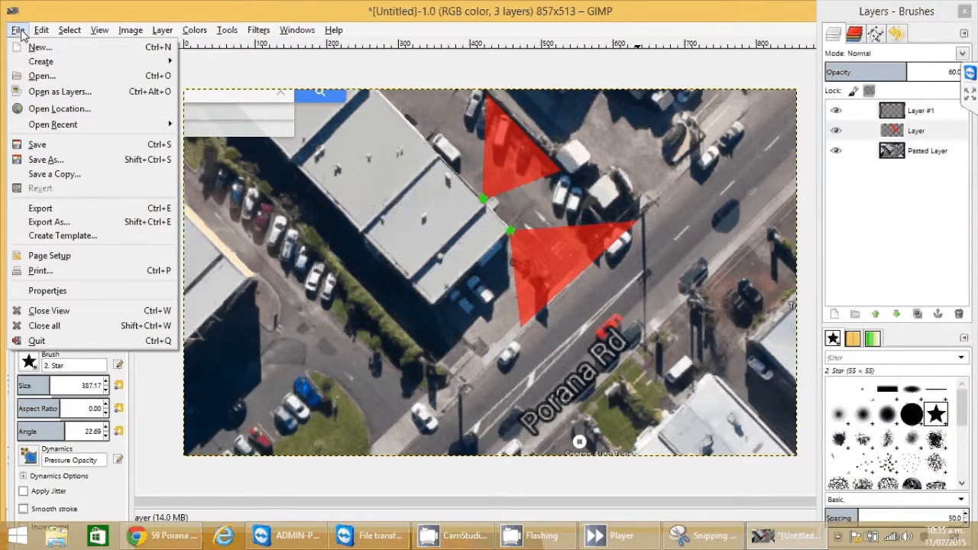
pyautogui.moveTo(41, 30)
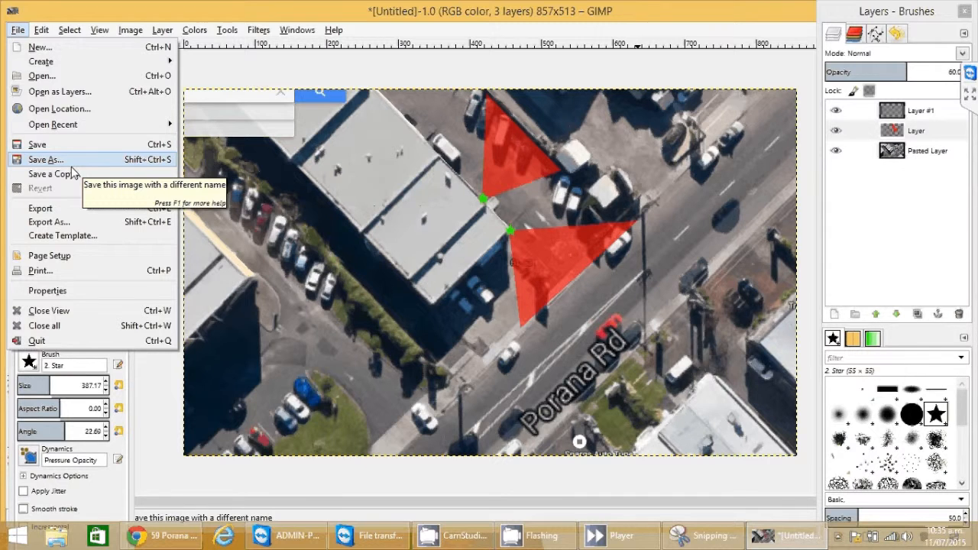
pyautogui.click(71, 222)
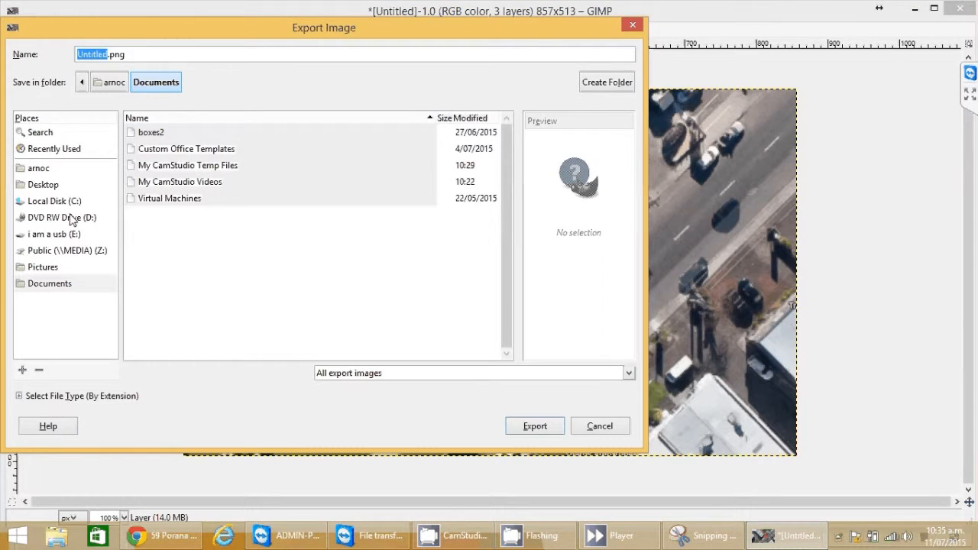
pyautogui.moveTo(125, 27); pyautogui.dragTo(157, 38)
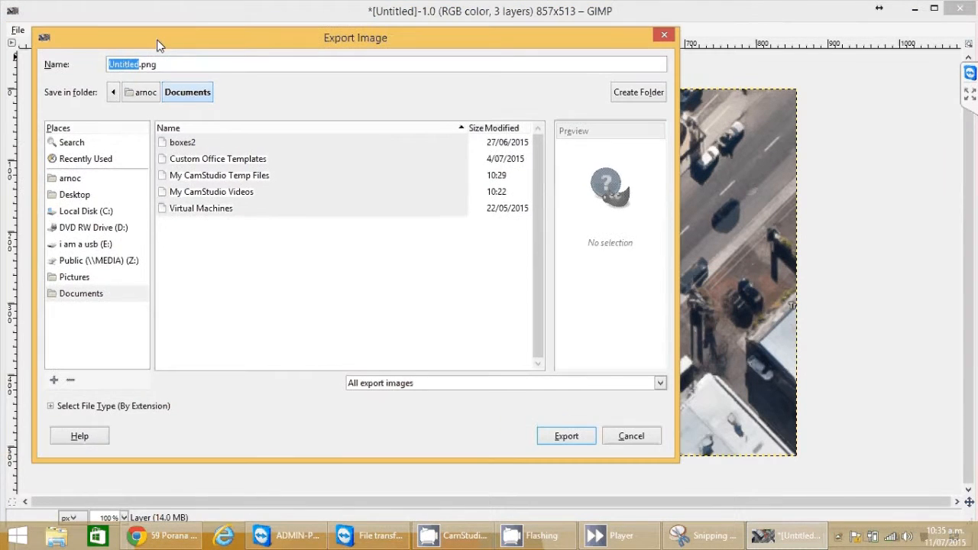
pyautogui.click(93, 197)
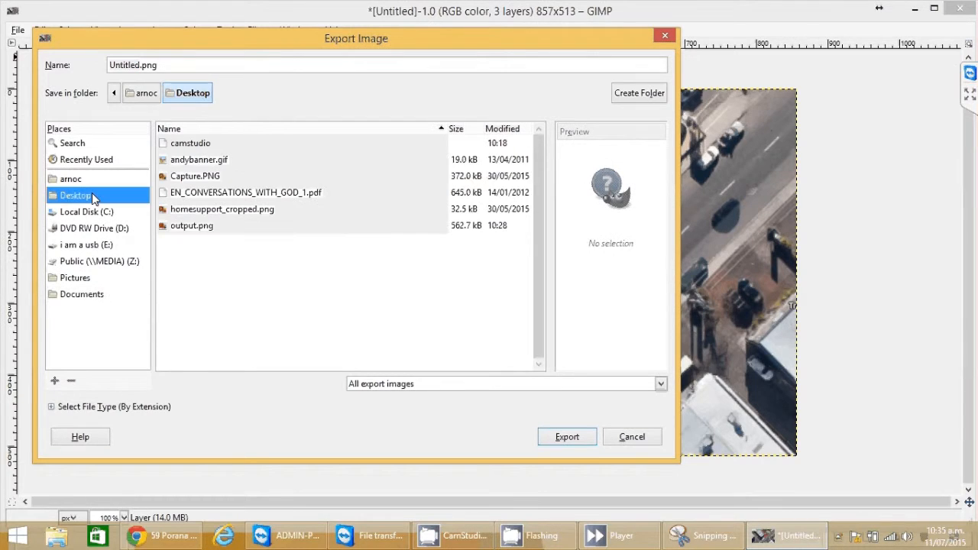
pyautogui.doubleClick(135, 66)
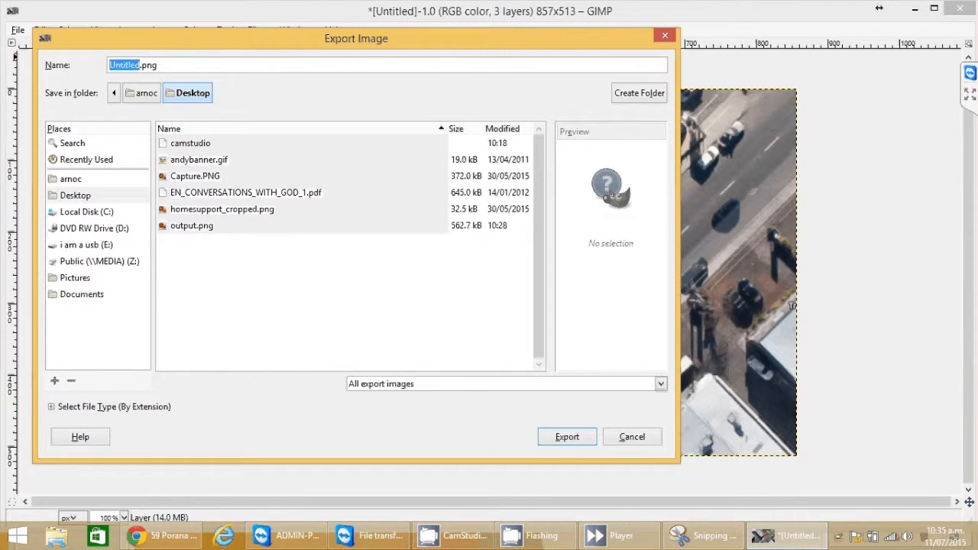
pyautogui.moveTo(142, 65); pyautogui.dragTo(167, 65)
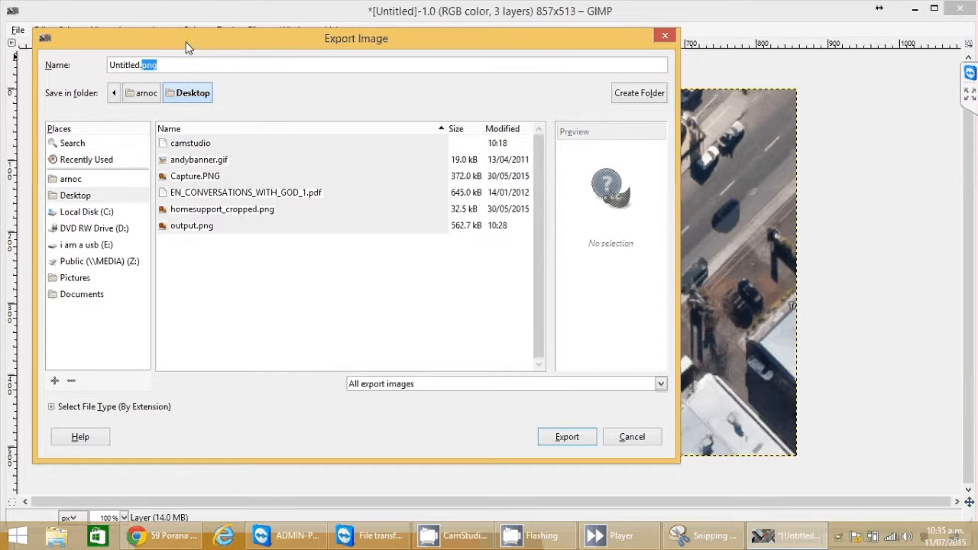
pyautogui.moveTo(187, 47); pyautogui.dragTo(217, 52)
pyautogui.click(205, 69)
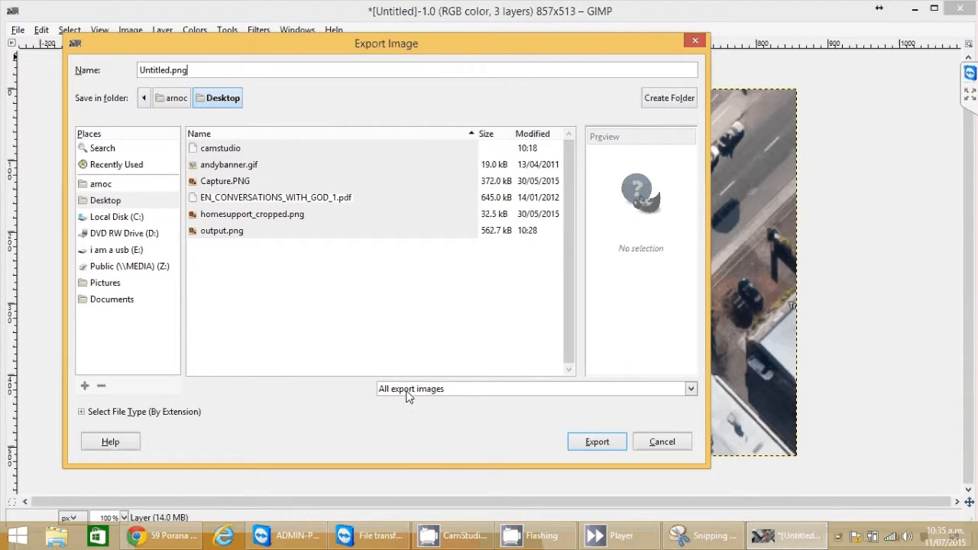
# Step: Export as map1.png with default PNG settings and open it in Windows Photo Viewer
pyautogui.click(408, 391)
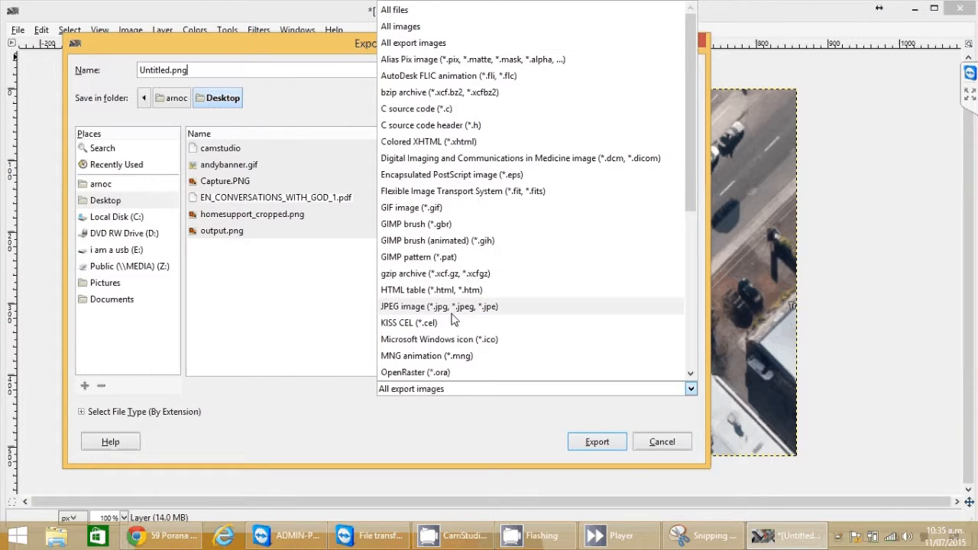
pyautogui.scroll(-5, 466, 262)
pyautogui.click(313, 284)
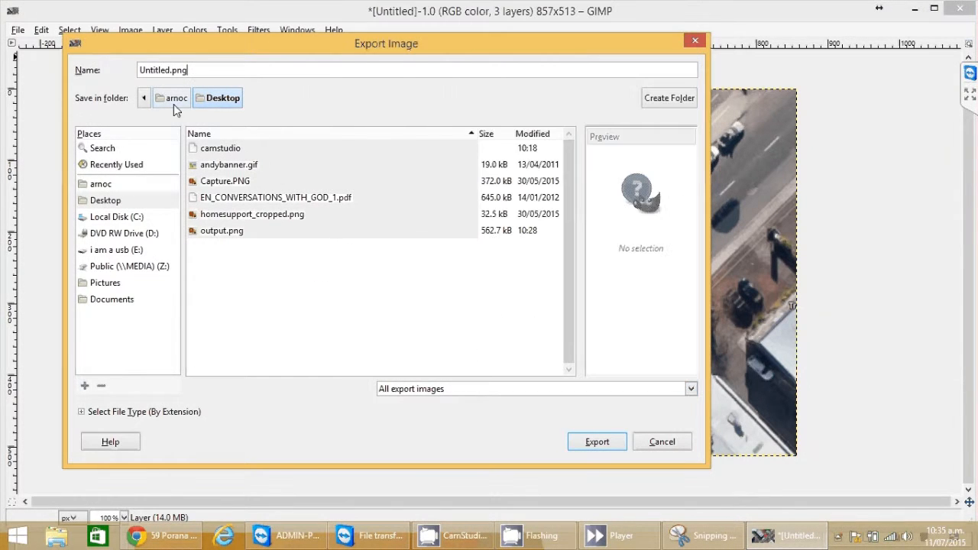
pyautogui.write('map1.png')
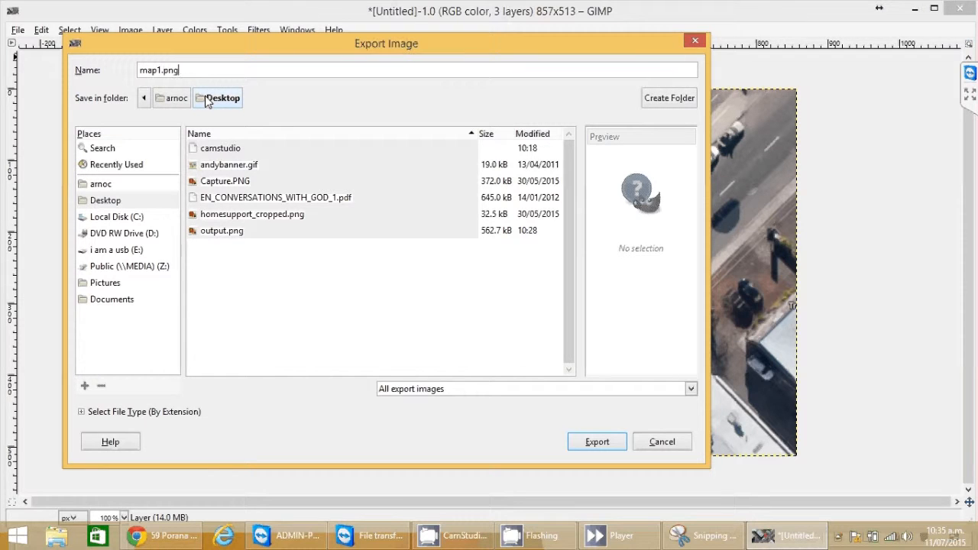
pyautogui.click(615, 440)
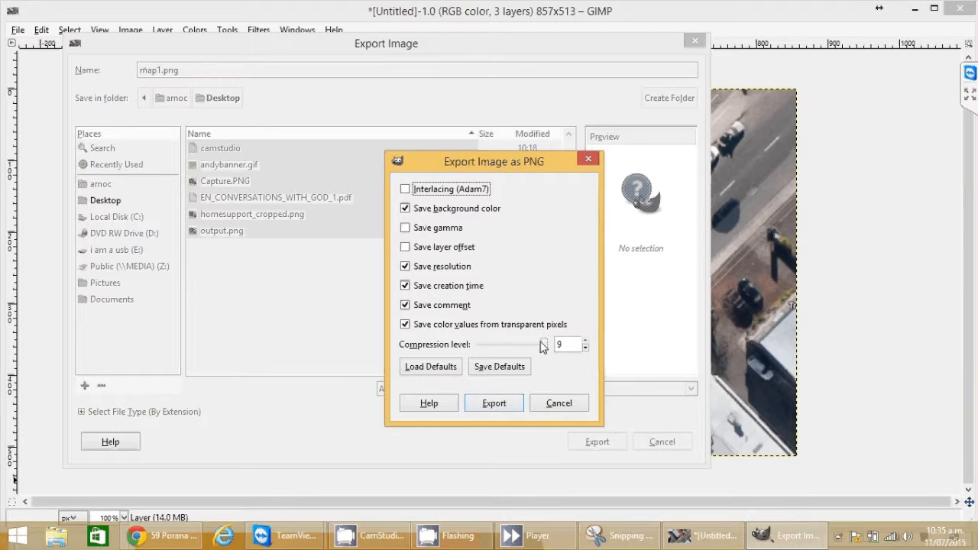
pyautogui.click(493, 405)
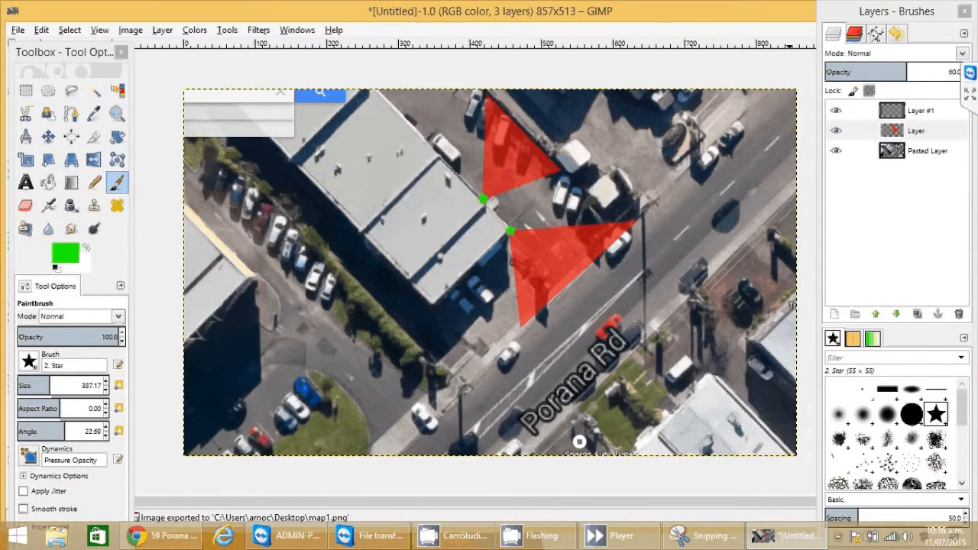
pyautogui.press('super+d')
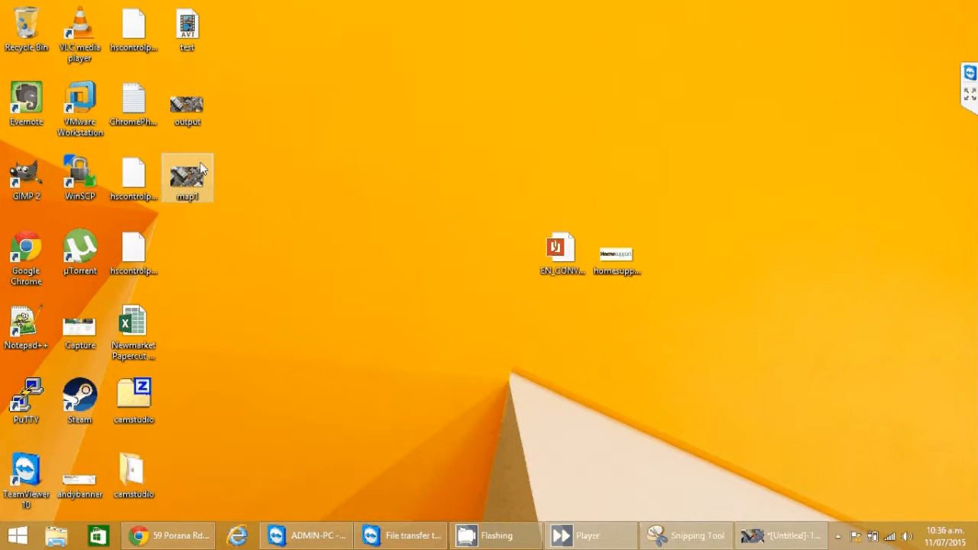
pyautogui.doubleClick(188, 178)
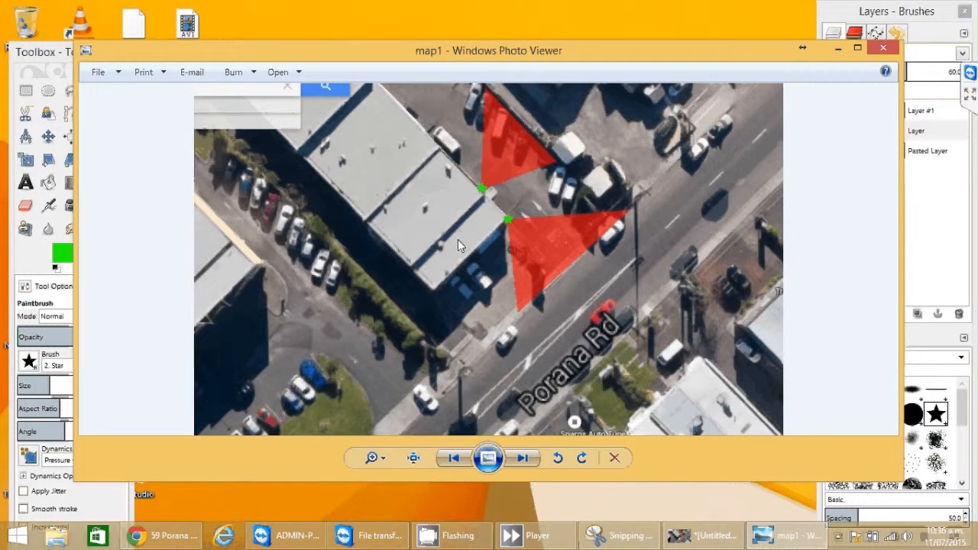